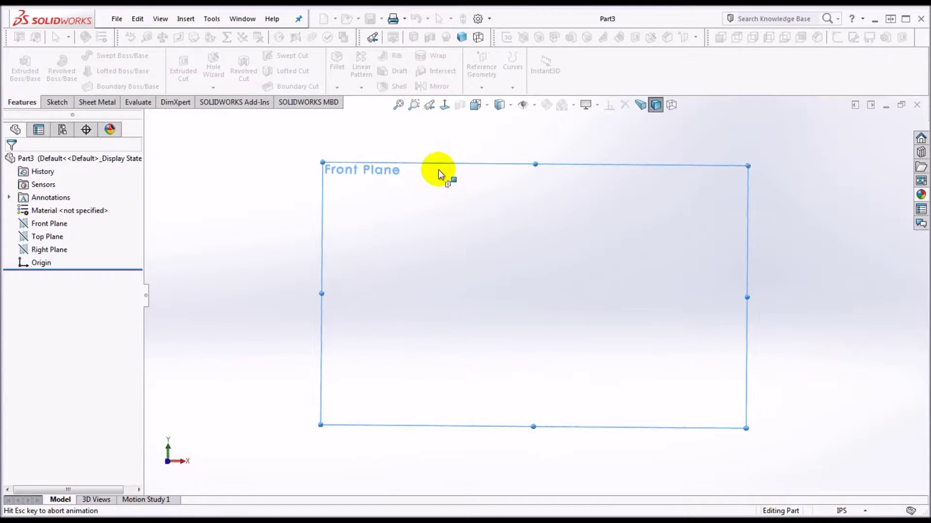
Step: Sketch two concentric circles centred on the origin of the Front Plane, with radii of about 2.35 in and 2.02 in
{"action": "left_click", "coordinate": [106, 56]}
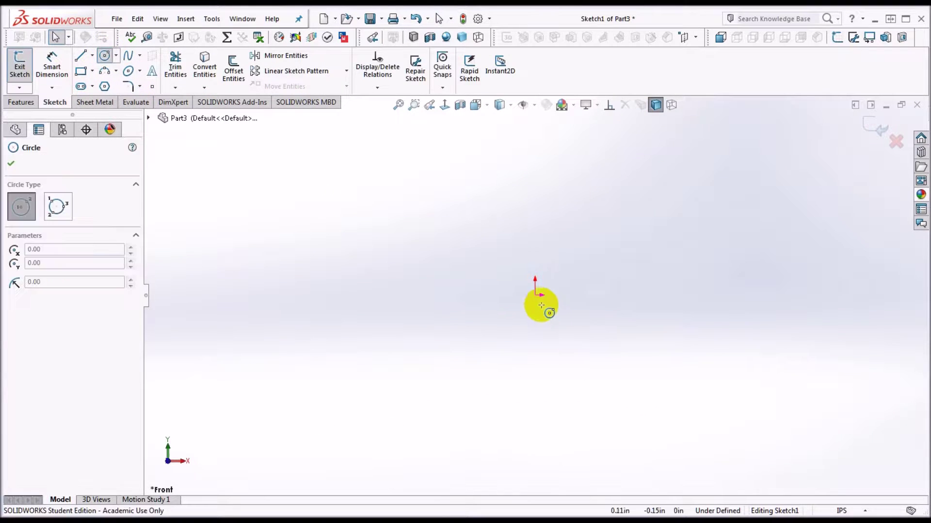
{"action": "left_click", "coordinate": [535, 294]}
{"action": "left_click", "coordinate": [640, 395]}
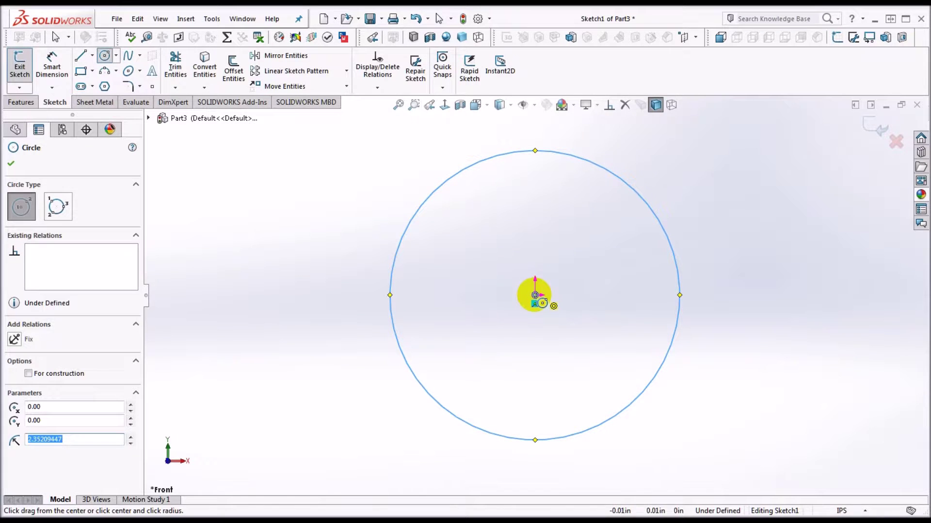
{"action": "left_click", "coordinate": [536, 295]}
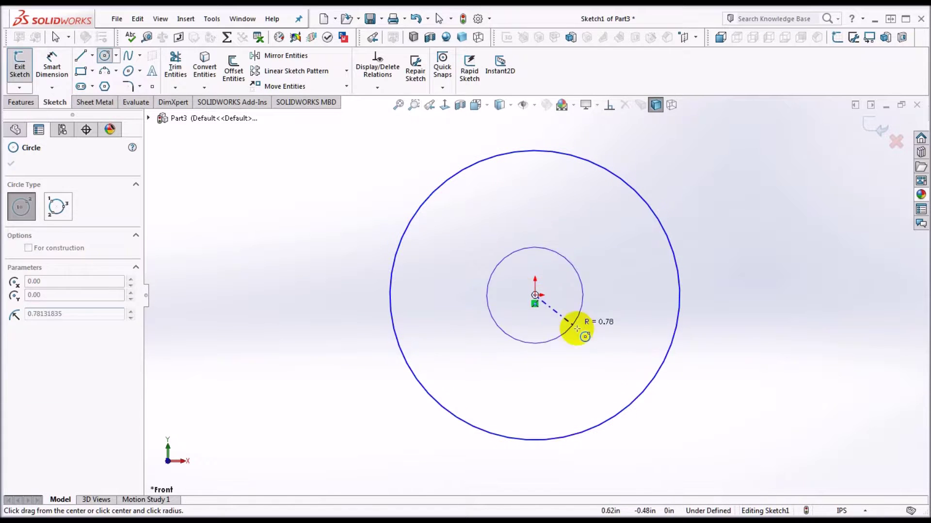
{"action": "left_click", "coordinate": [630, 375]}
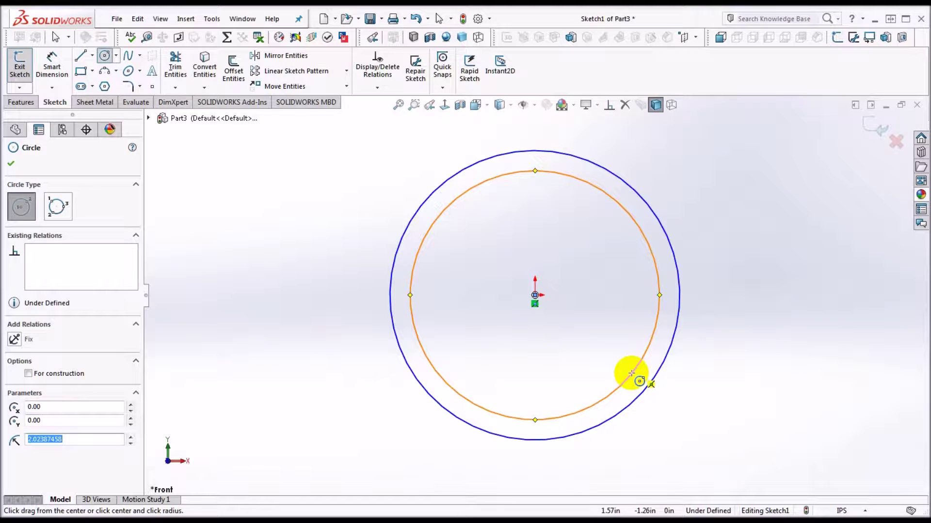
{"action": "key", "text": "Escape"}
{"action": "key", "text": "Escape"}
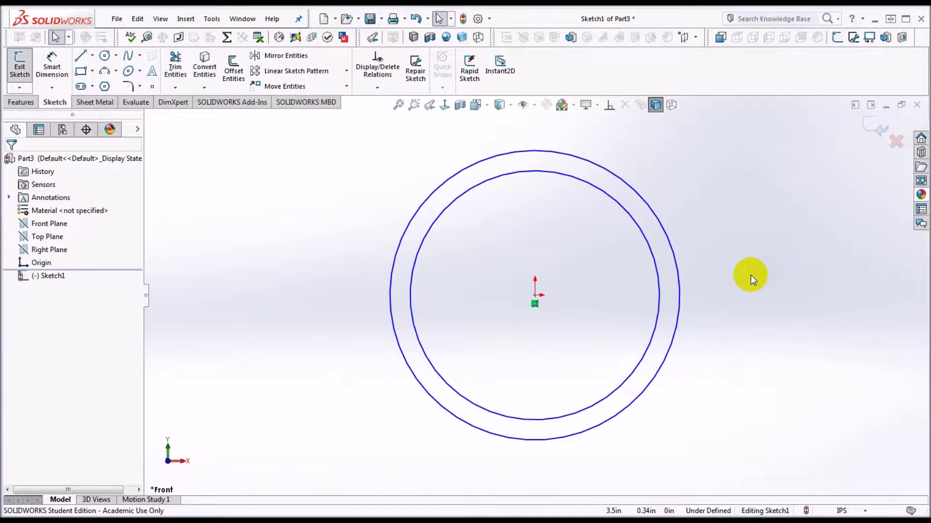
Step: Dimension the outer circle's diameter and set it to 2 in
{"action": "key", "text": "d"}
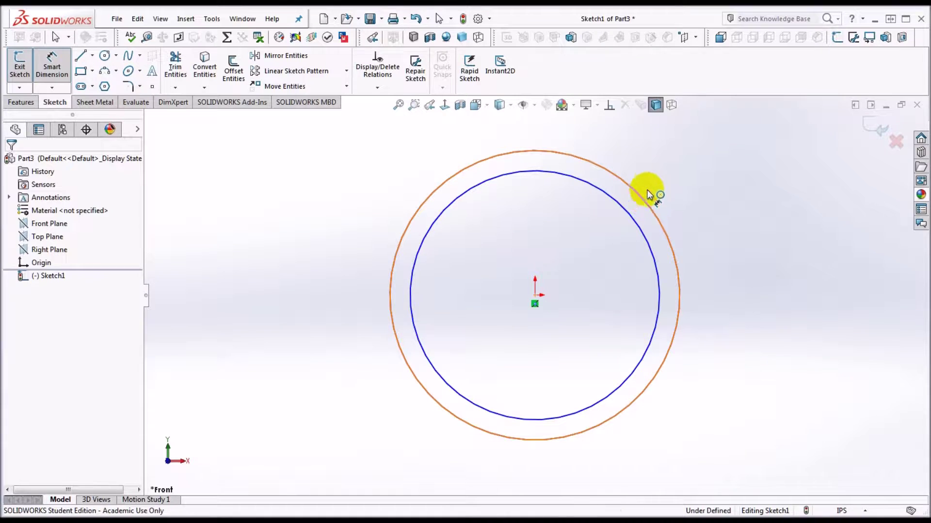
{"action": "left_click", "coordinate": [648, 192]}
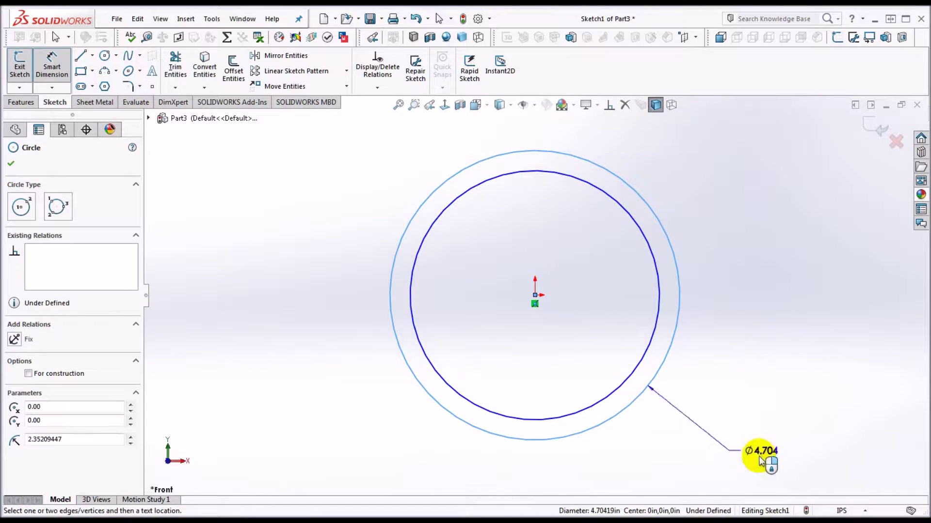
{"action": "left_click", "coordinate": [760, 474]}
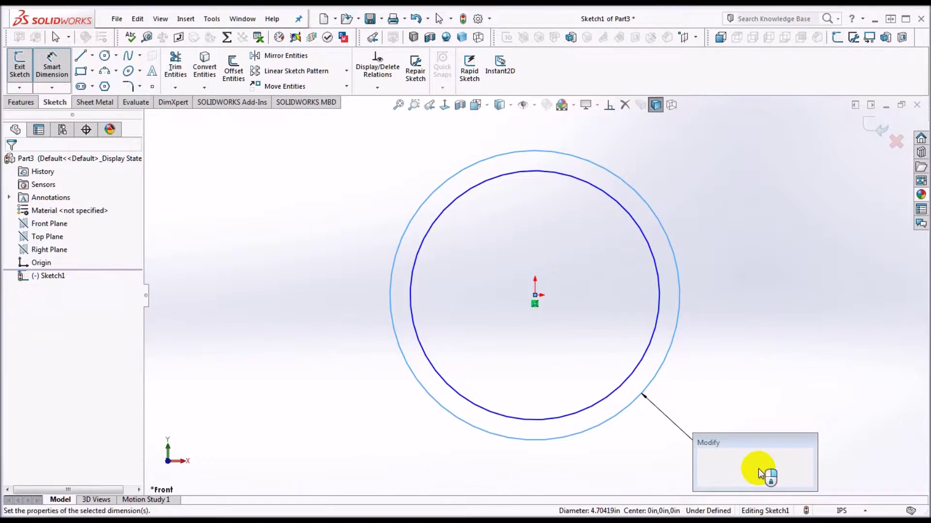
{"action": "type", "text": "2"}
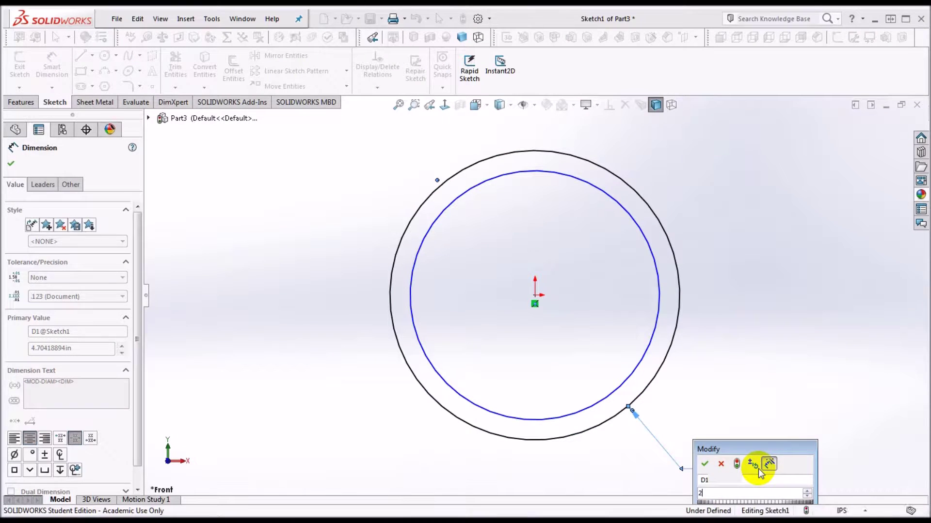
{"action": "key", "text": "Return"}
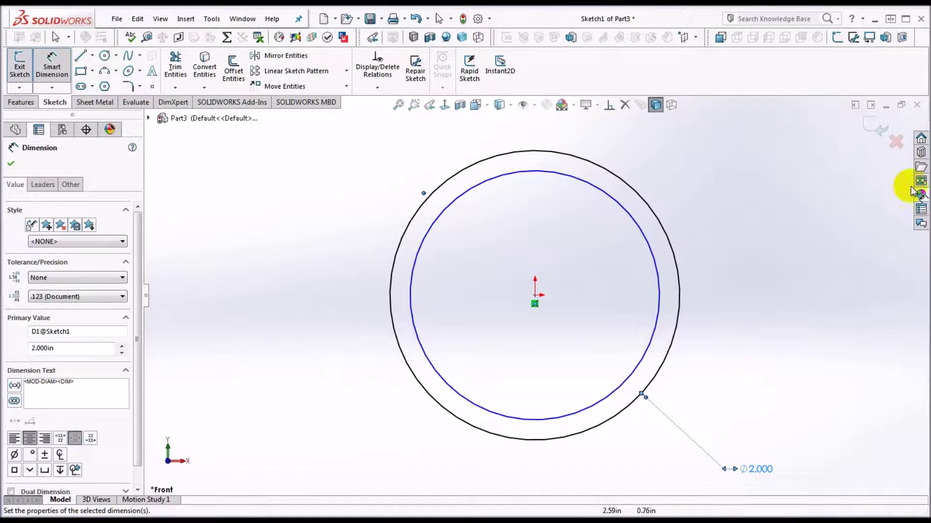
Step: Extrude the ring profile as a blind boss 10 in deep to form the pipe
{"action": "left_click", "coordinate": [879, 128]}
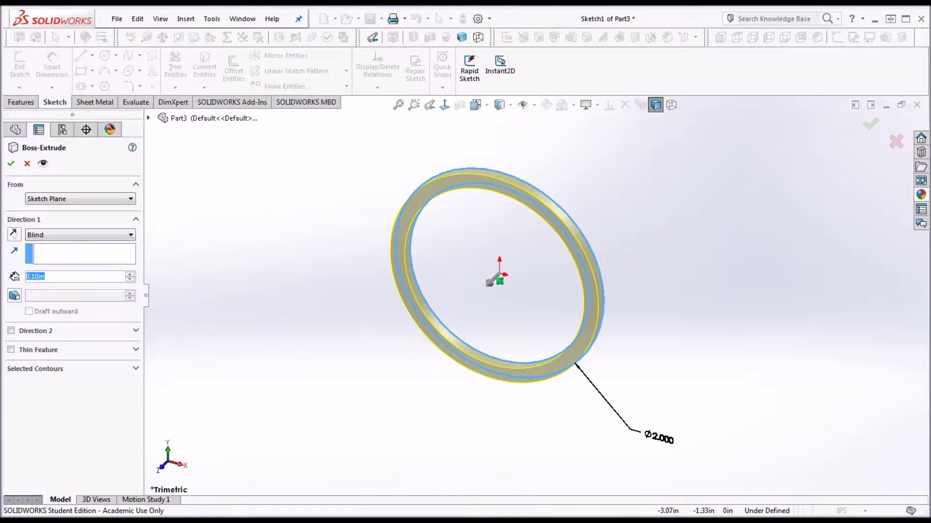
{"action": "type", "text": "10"}
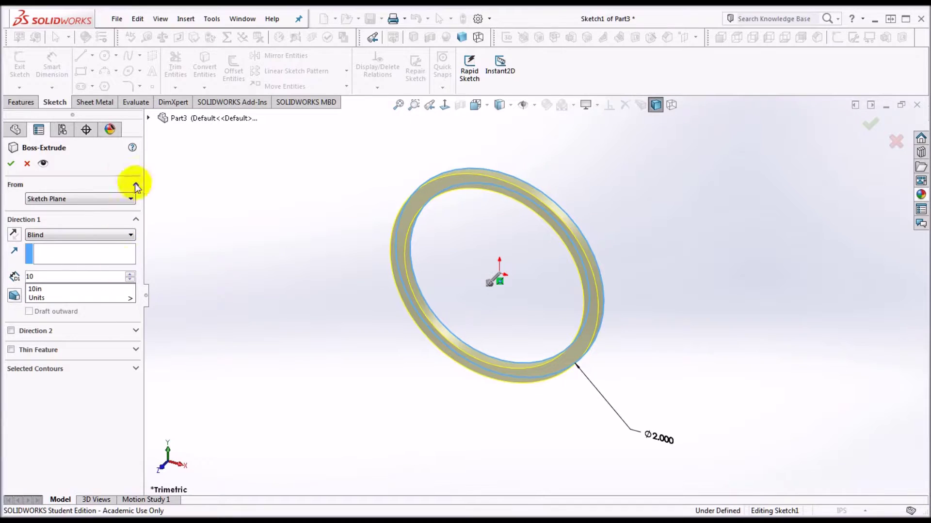
{"action": "key", "text": "Return"}
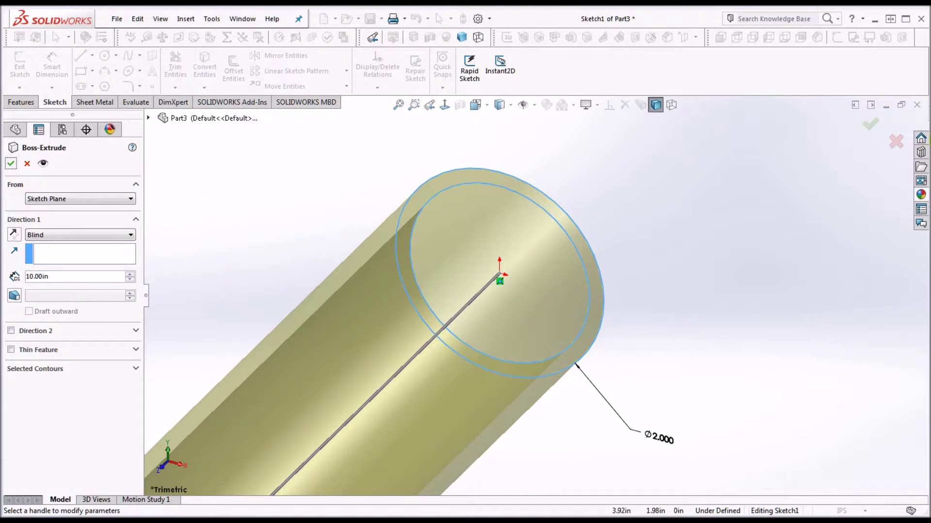
{"action": "left_click", "coordinate": [867, 123]}
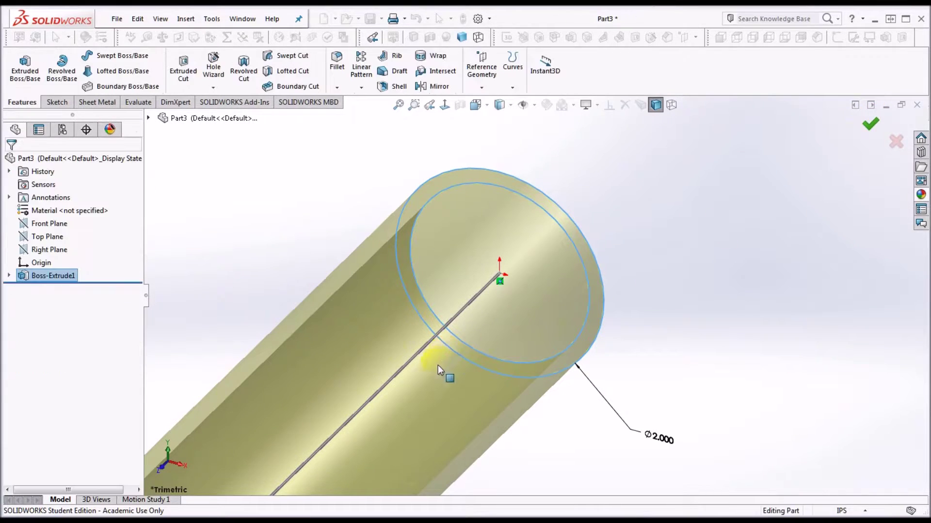
{"action": "scroll", "coordinate": [433, 365], "scroll_direction": "up", "scroll_amount": 5}
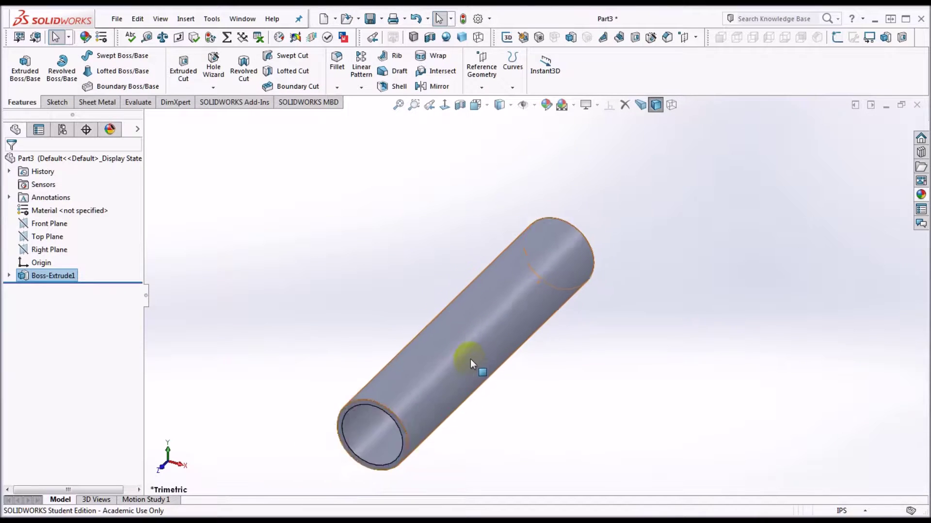
{"action": "left_click", "coordinate": [601, 298]}
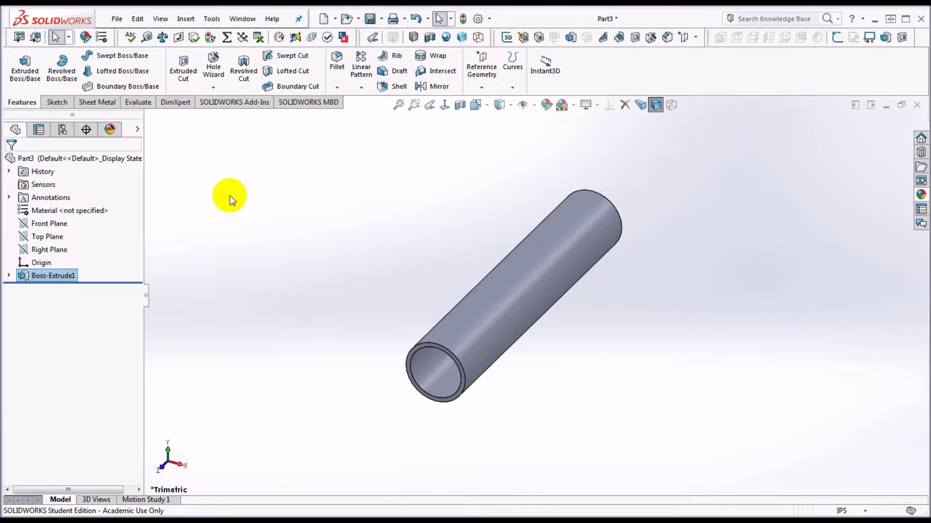
Step: Show the feature dimensions on the model and place the pipe's length dimension beside the tube
{"action": "right_click", "coordinate": [50, 200]}
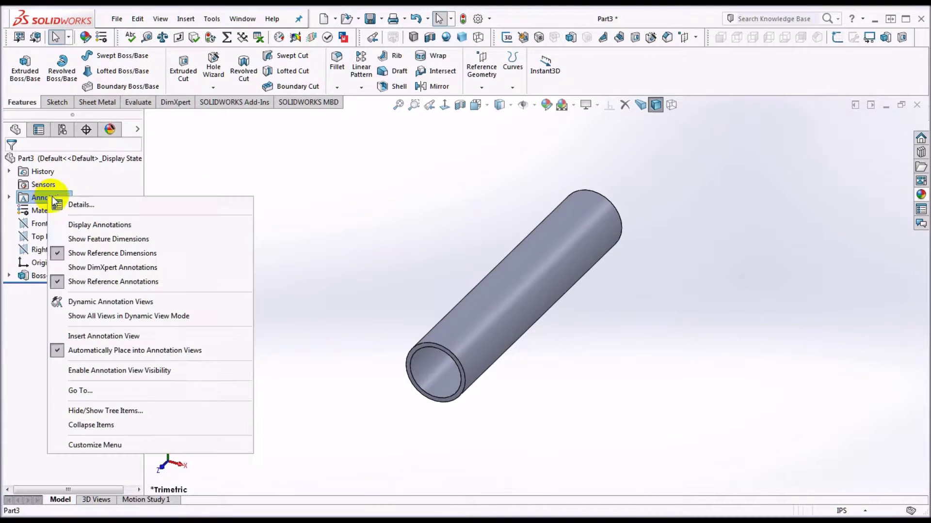
{"action": "left_click", "coordinate": [107, 240]}
{"action": "middle_click_drag", "start_coordinate": [624, 312], "coordinate": [557, 315]}
{"action": "left_click_drag", "start_coordinate": [556, 314], "coordinate": [624, 322]}
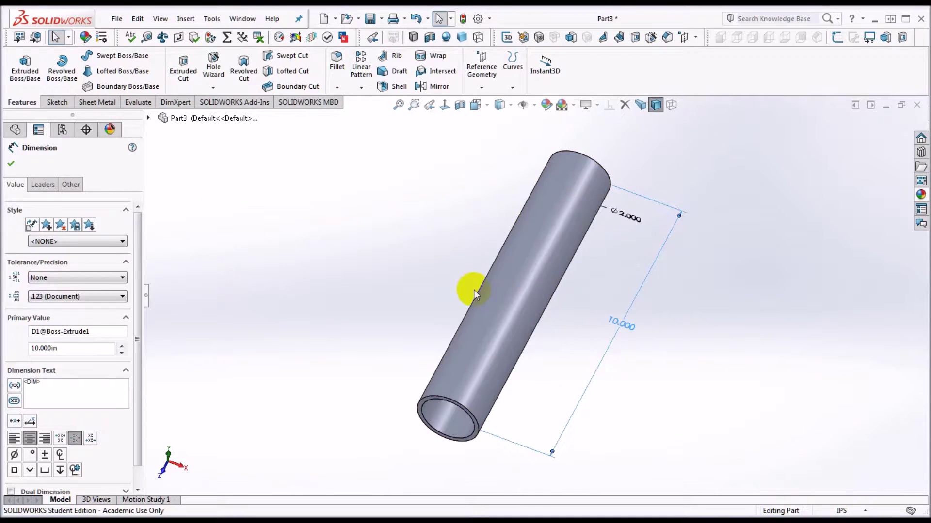
{"action": "left_click", "coordinate": [11, 164]}
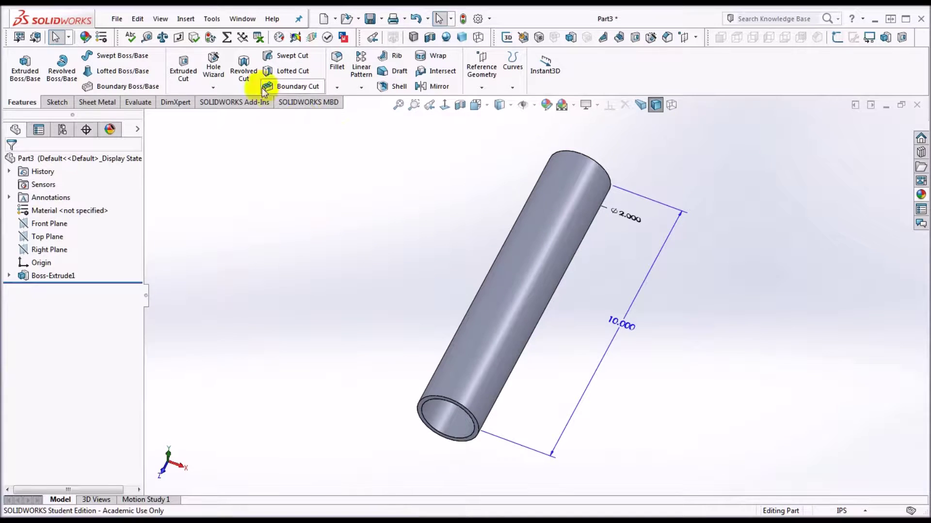
Step: Turn on the display of dimension names in the model view
{"action": "left_click", "coordinate": [162, 21]}
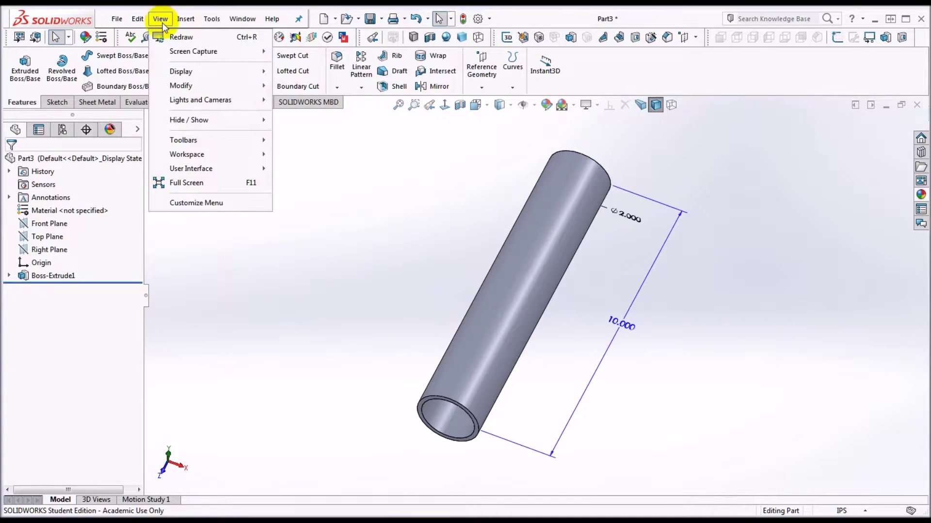
{"action": "mouse_move", "coordinate": [198, 120]}
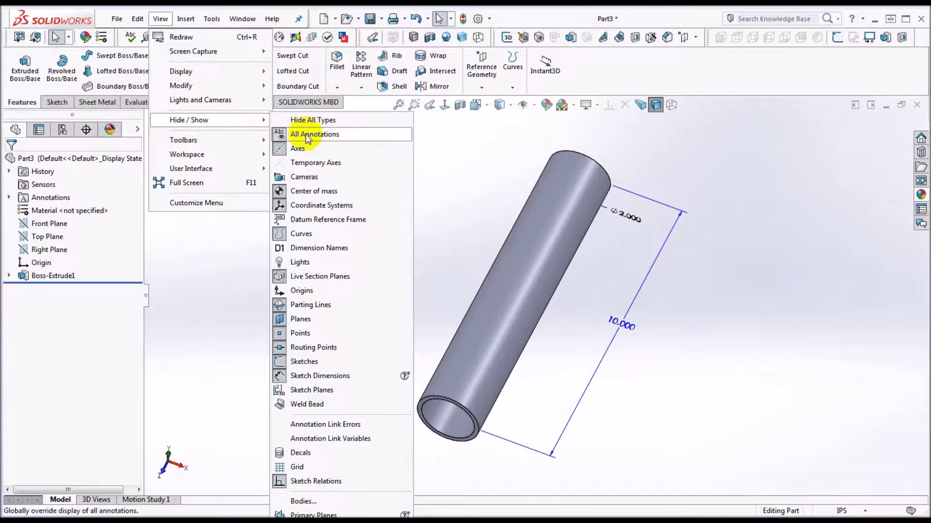
{"action": "left_click", "coordinate": [315, 247]}
{"action": "left_click", "coordinate": [638, 316]}
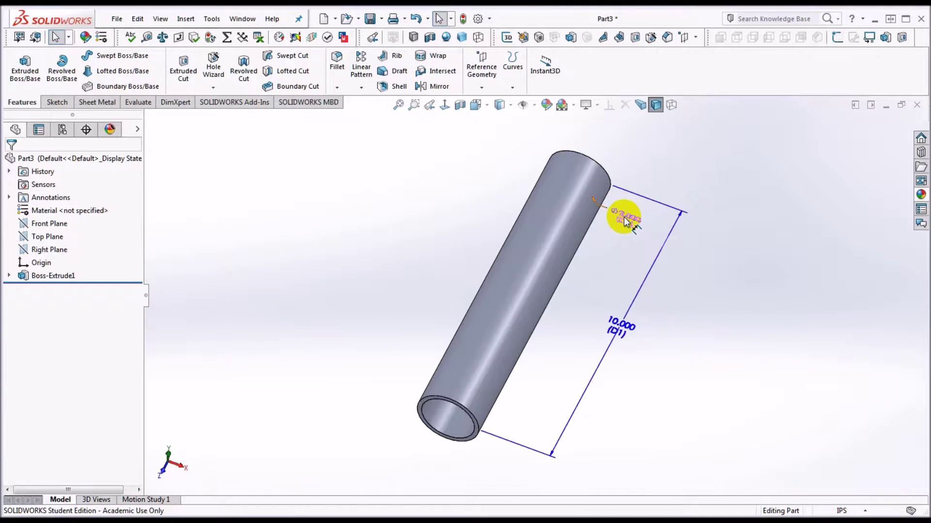
Step: Rename the pipe's extrusion length dimension to "Pipe Length"
{"action": "double_click", "coordinate": [624, 326]}
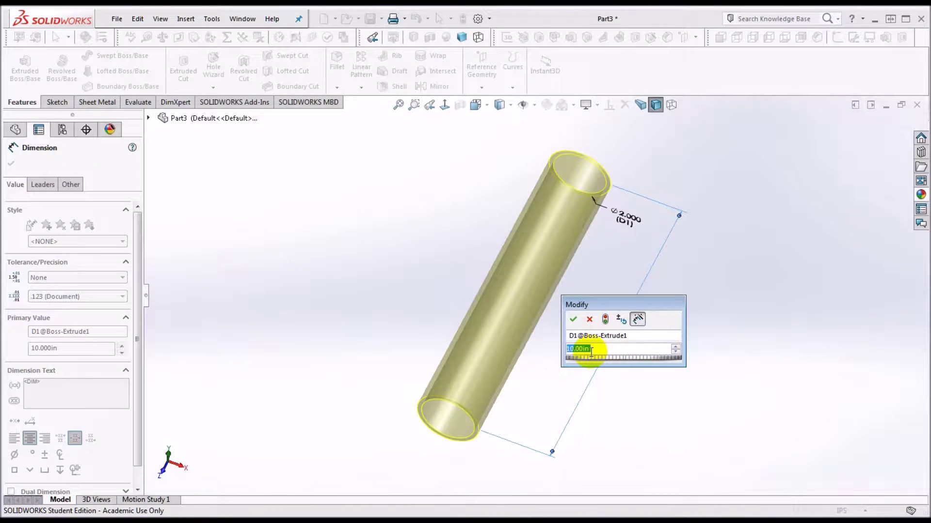
{"action": "left_click", "coordinate": [645, 336]}
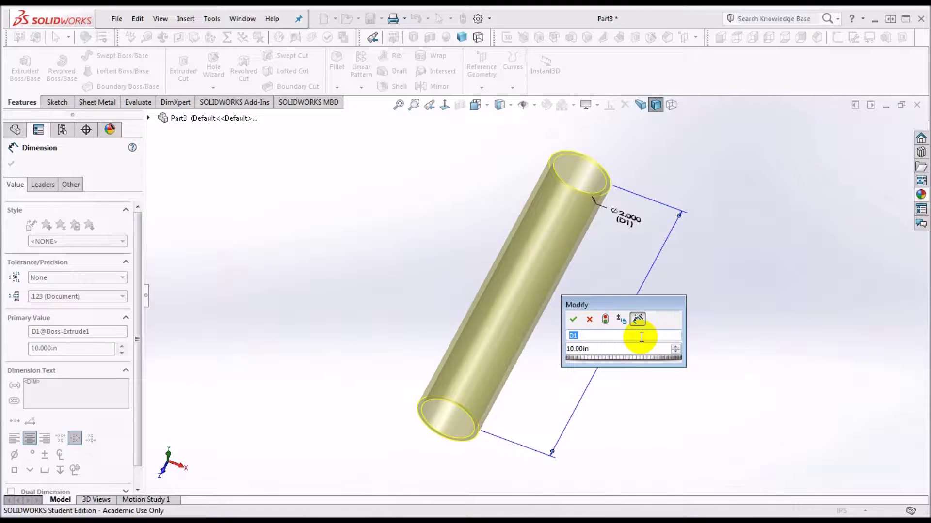
{"action": "type", "text": "Pipe Length"}
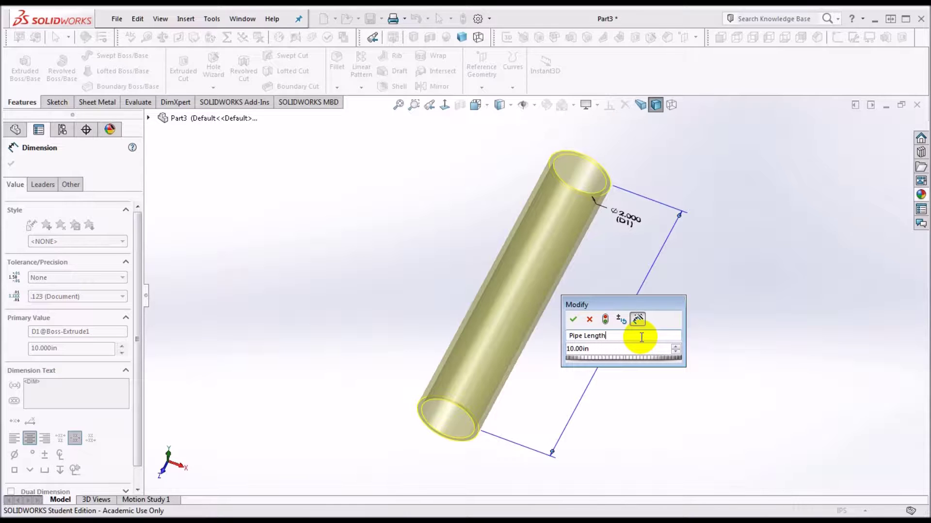
{"action": "left_click", "coordinate": [573, 319]}
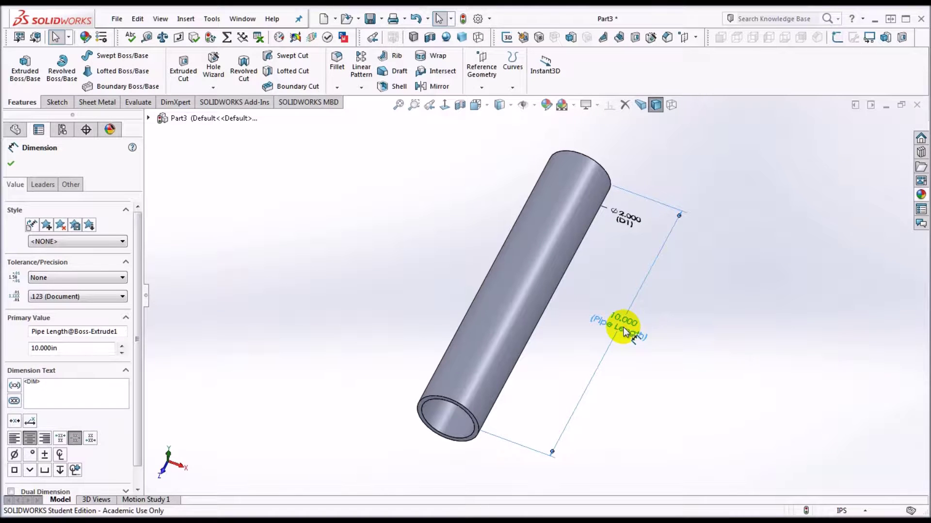
{"action": "left_click", "coordinate": [11, 164]}
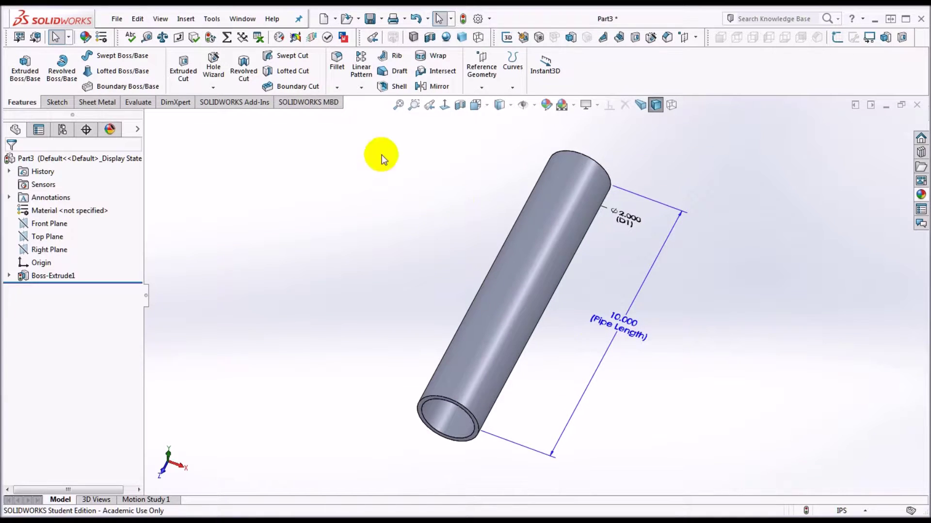
Step: Insert a blank design table that blocks model edits, without adding any of the suggested configurations or parameters
{"action": "left_click", "coordinate": [186, 18]}
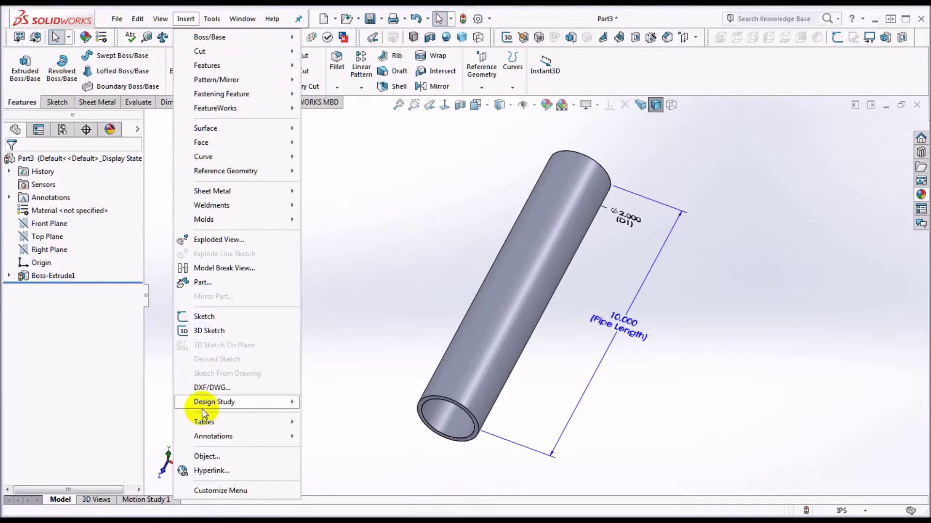
{"action": "mouse_move", "coordinate": [222, 421]}
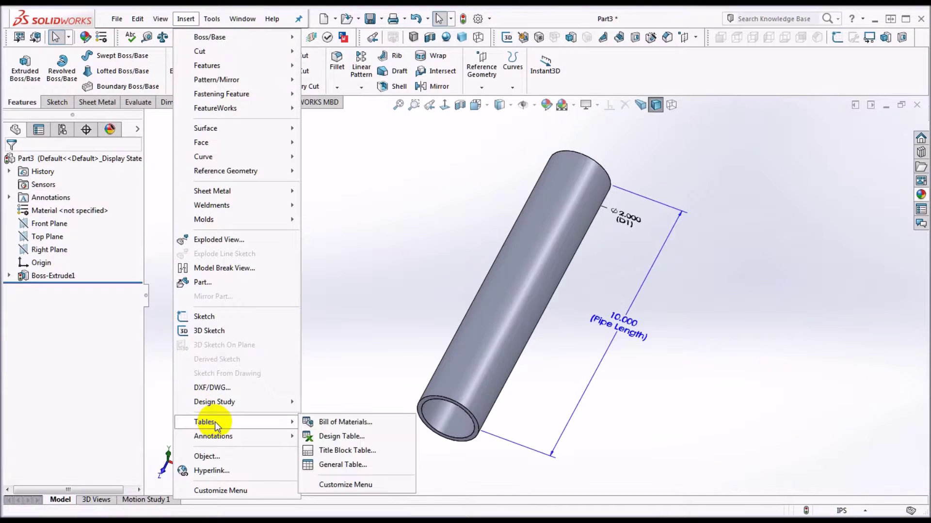
{"action": "left_click", "coordinate": [353, 439]}
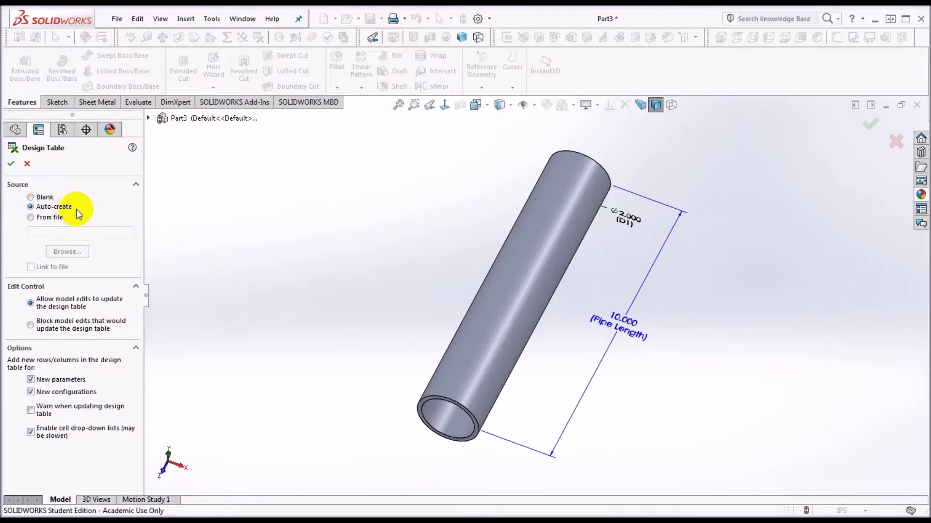
{"action": "left_click", "coordinate": [31, 197]}
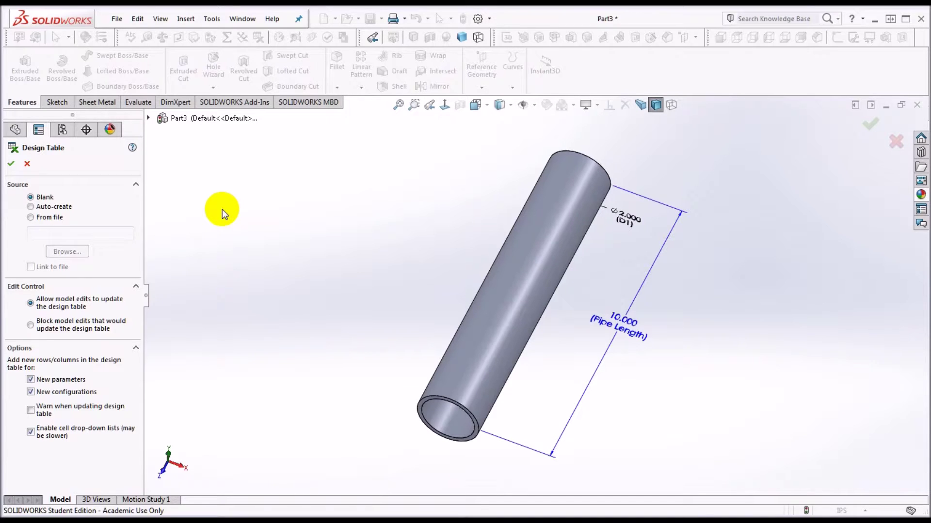
{"action": "left_click", "coordinate": [30, 325]}
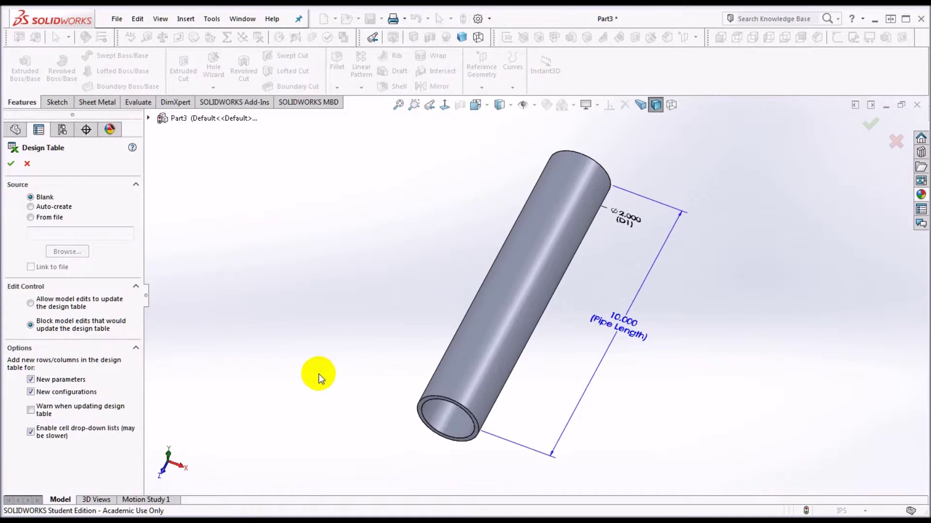
{"action": "left_click", "coordinate": [11, 165]}
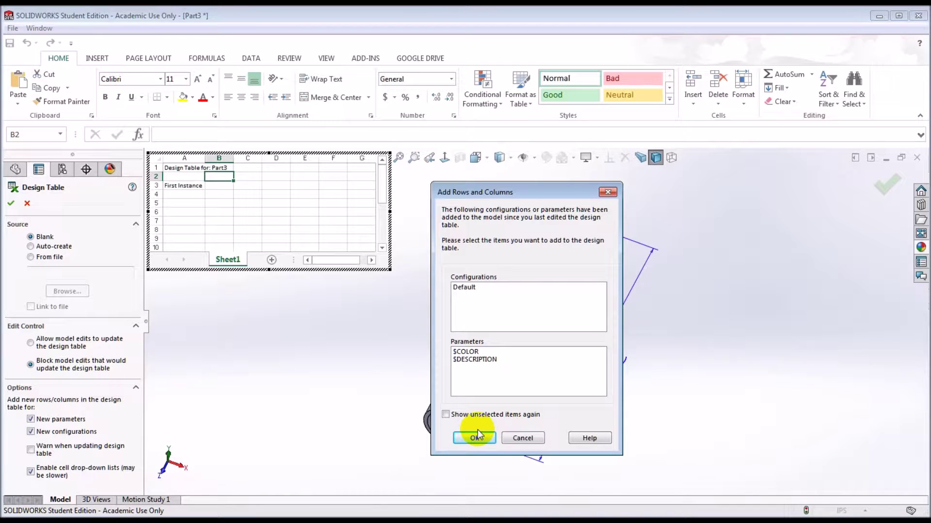
{"action": "left_click", "coordinate": [490, 443]}
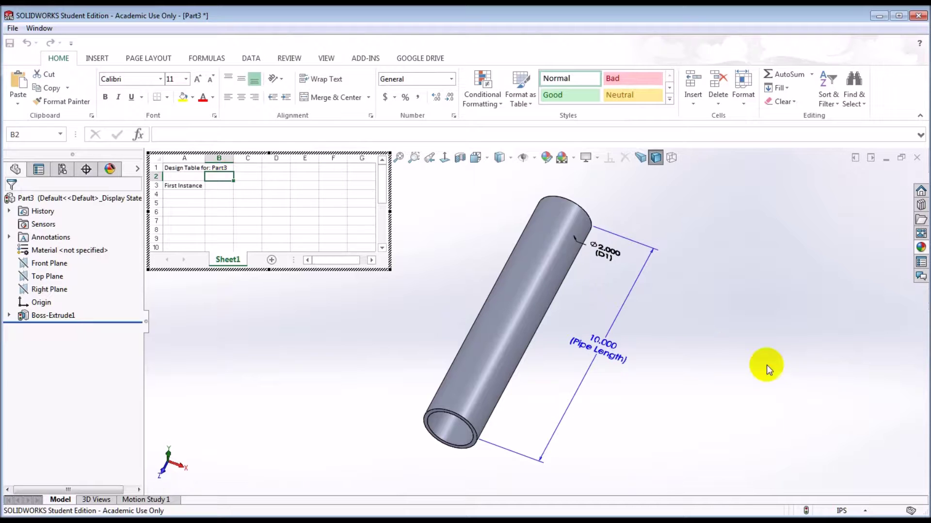
Step: Add the Pipe Length dimension as a parameter column in the design table, starting at cell B2
{"action": "left_click", "coordinate": [607, 351]}
{"action": "double_click", "coordinate": [608, 353]}
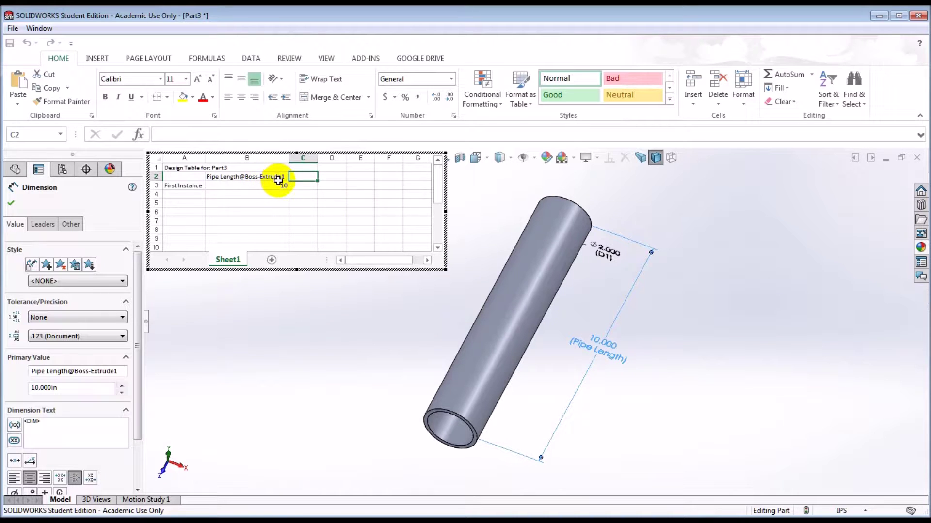
Step: Rename the first configuration in cell A3 of the design table to "10 Inch Pipe"
{"action": "left_click", "coordinate": [183, 186]}
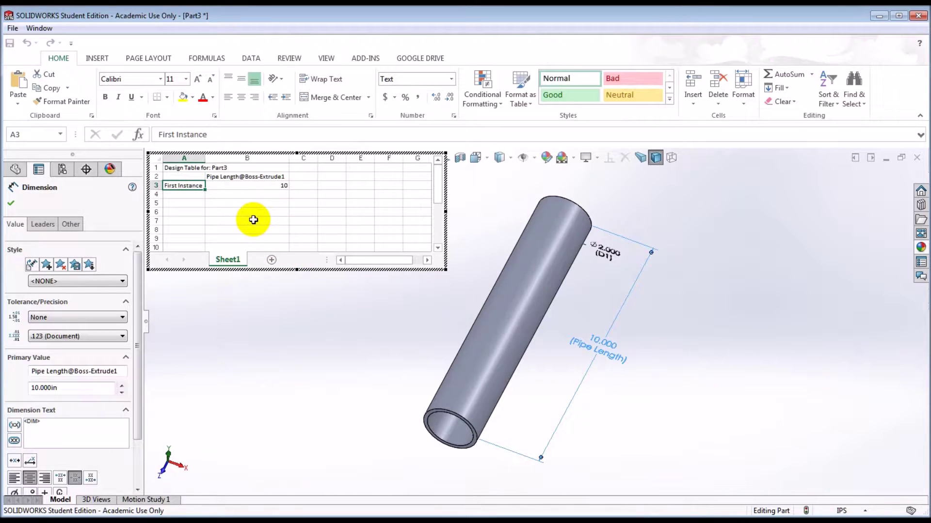
{"action": "type", "text": "10 Inch Pipe"}
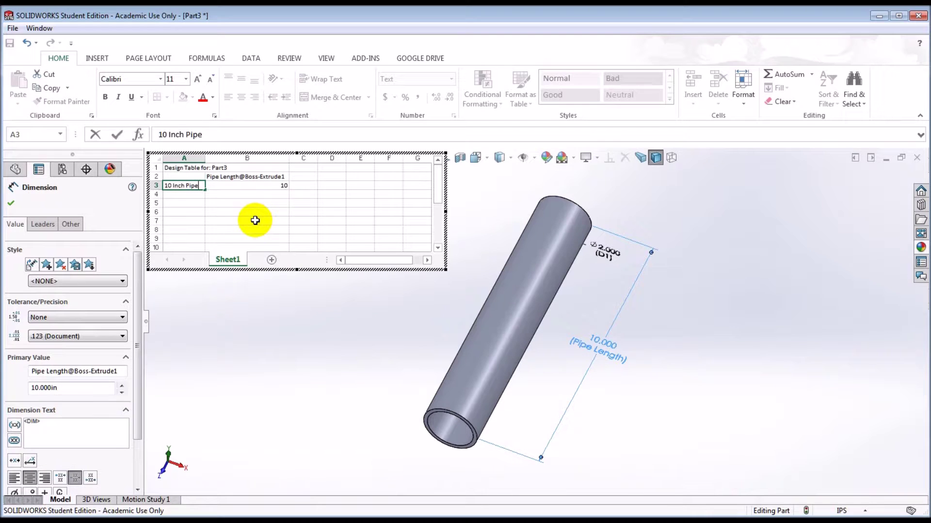
{"action": "key", "text": "Return"}
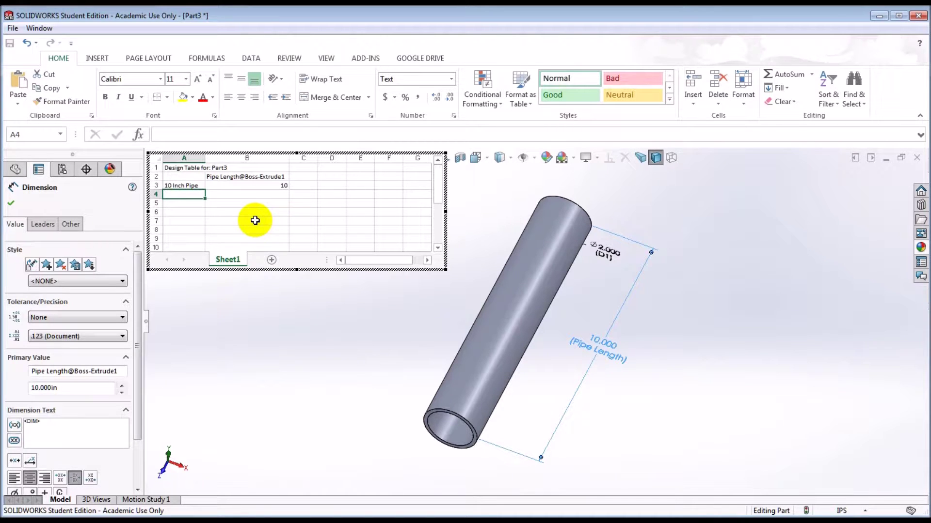
Step: Add a "12 Inch Pipe" configuration in row 4 of the design table with a Pipe Length of 12
{"action": "type", "text": "12 I"}
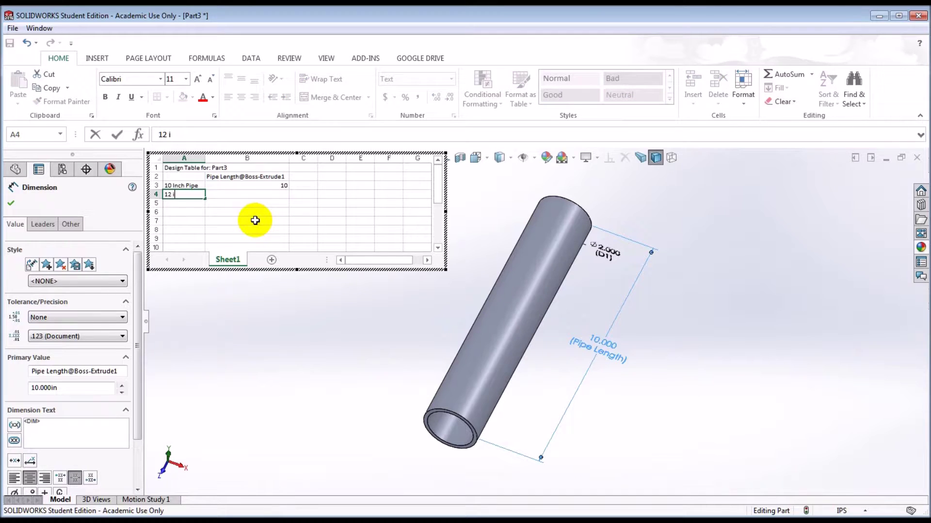
{"action": "type", "text": "nch Pipe"}
{"action": "left_click", "coordinate": [265, 195]}
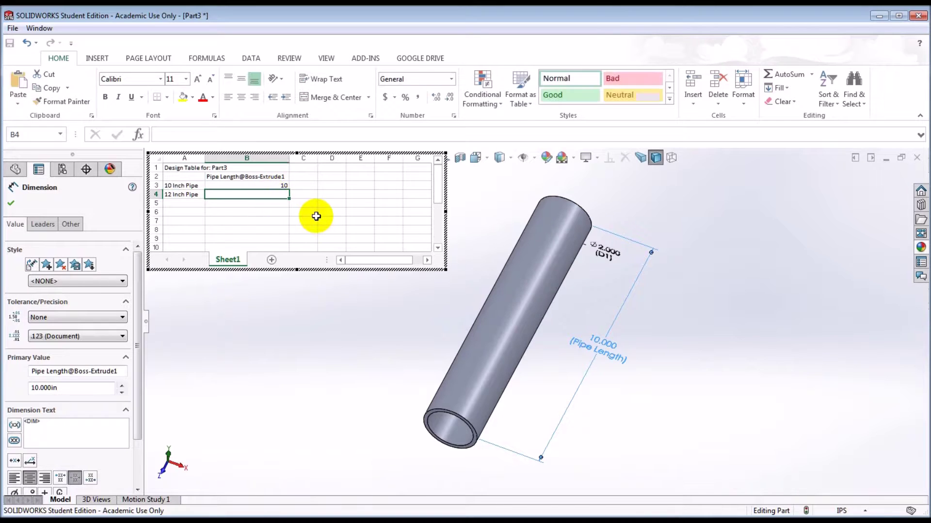
{"action": "type", "text": "12"}
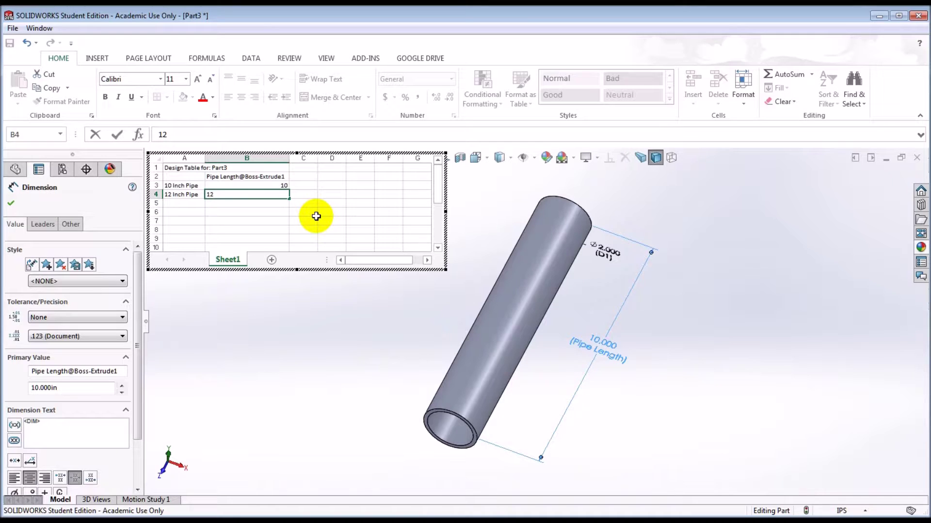
{"action": "key", "text": "Return"}
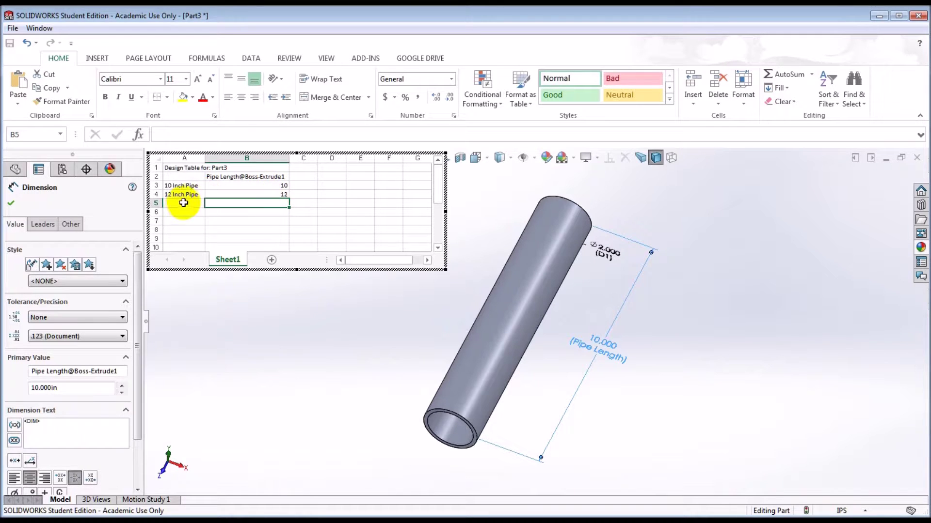
Step: Add a "14 Inch Pipe" configuration in row 5 with a Pipe Length of 14, and close the table to generate the configurations
{"action": "left_click", "coordinate": [181, 202]}
{"action": "type", "text": "14"}
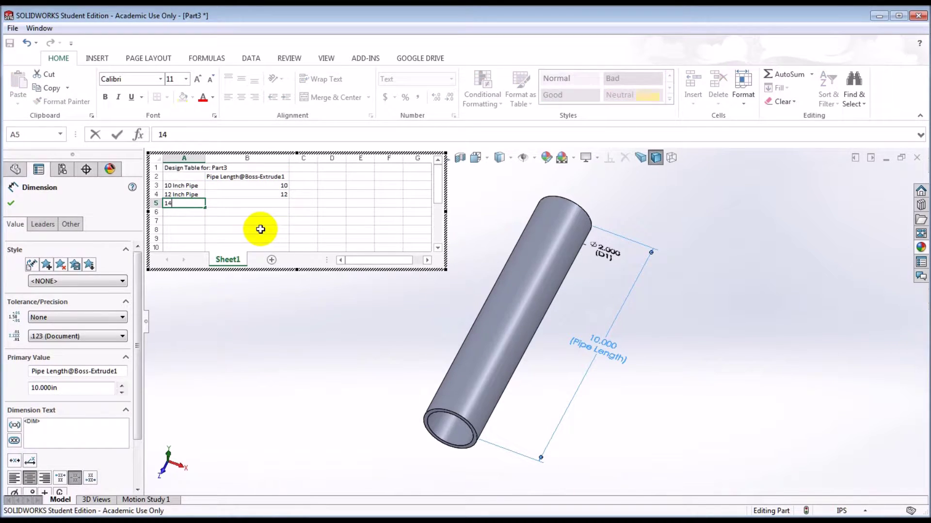
{"action": "type", "text": " Inch Pipe"}
{"action": "left_click", "coordinate": [276, 203]}
{"action": "type", "text": "14"}
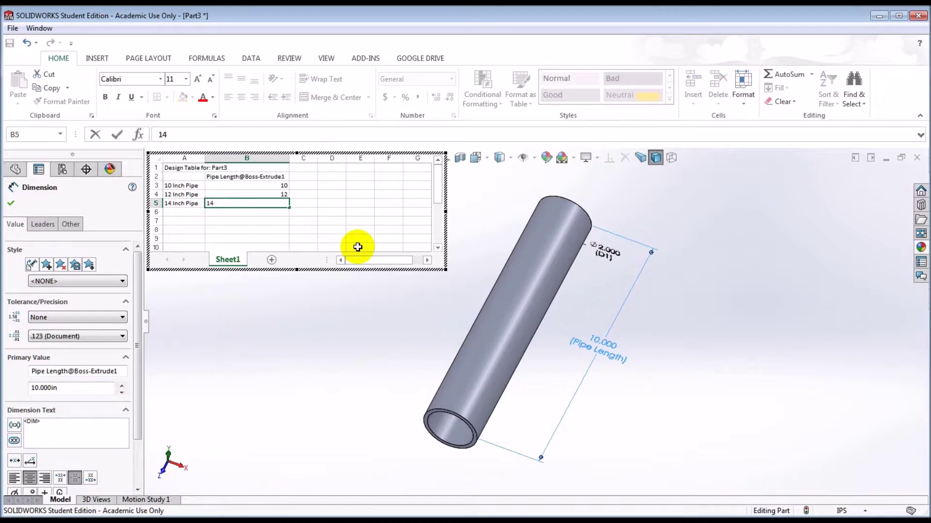
{"action": "left_click", "coordinate": [265, 221]}
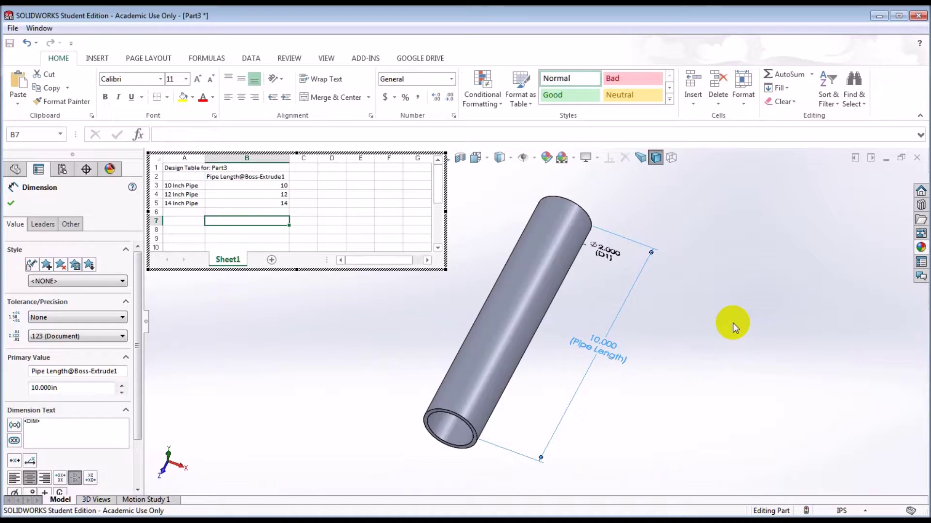
{"action": "left_click", "coordinate": [779, 255]}
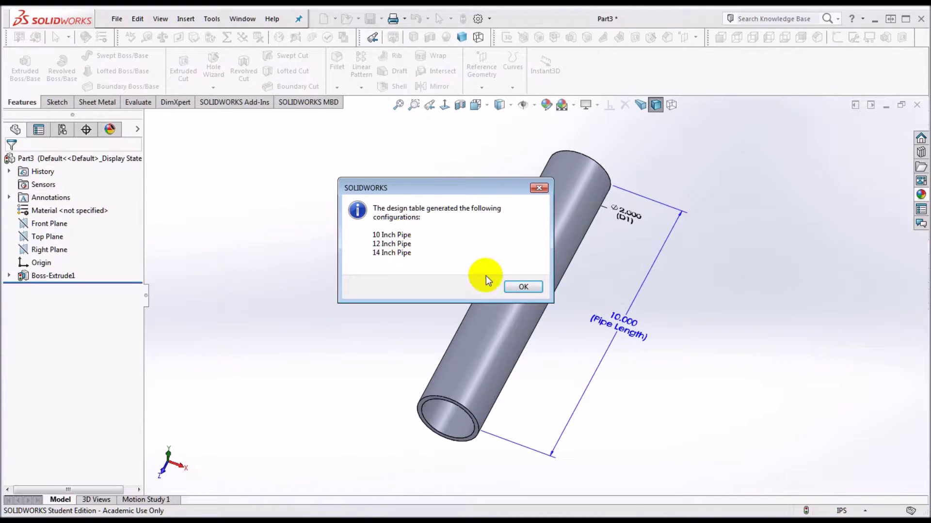
{"action": "left_click", "coordinate": [523, 289]}
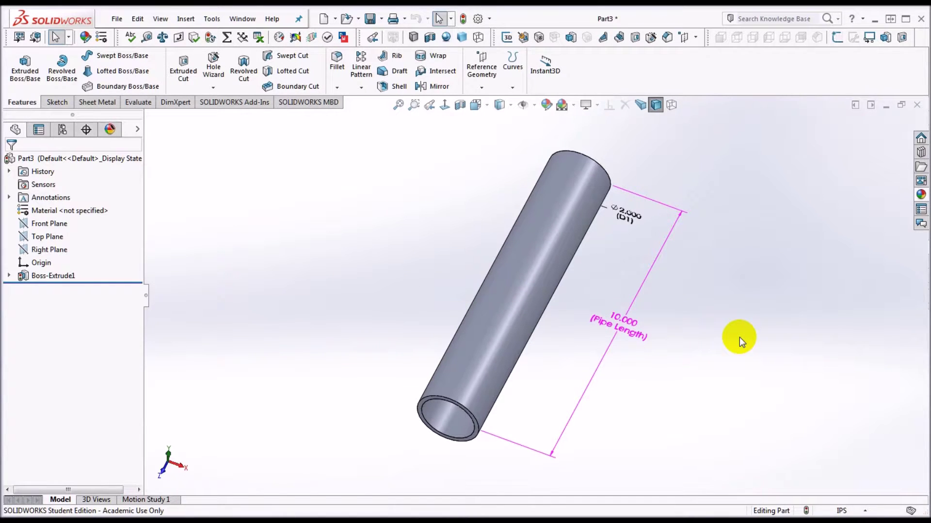
Step: Activate the 12 Inch Pipe configuration of the part, followed by the 14 Inch Pipe configuration
{"action": "left_click", "coordinate": [59, 130]}
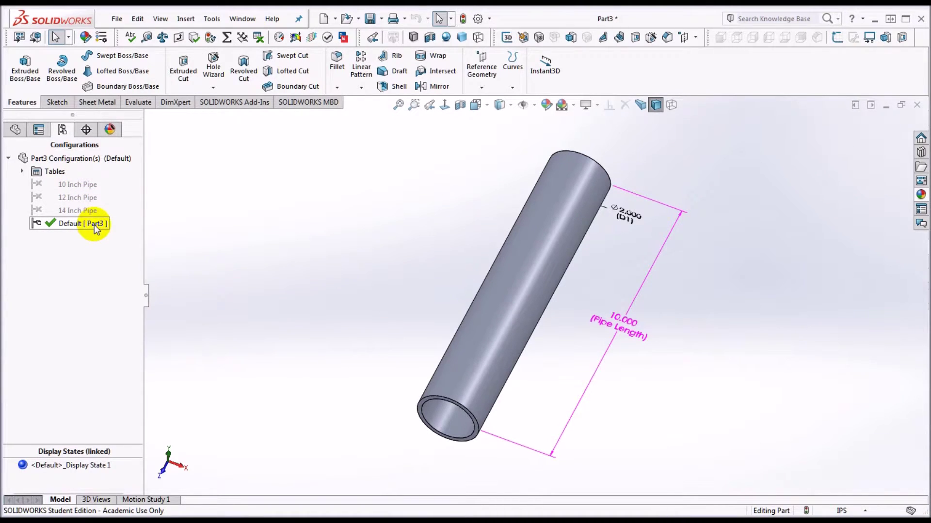
{"action": "double_click", "coordinate": [78, 199]}
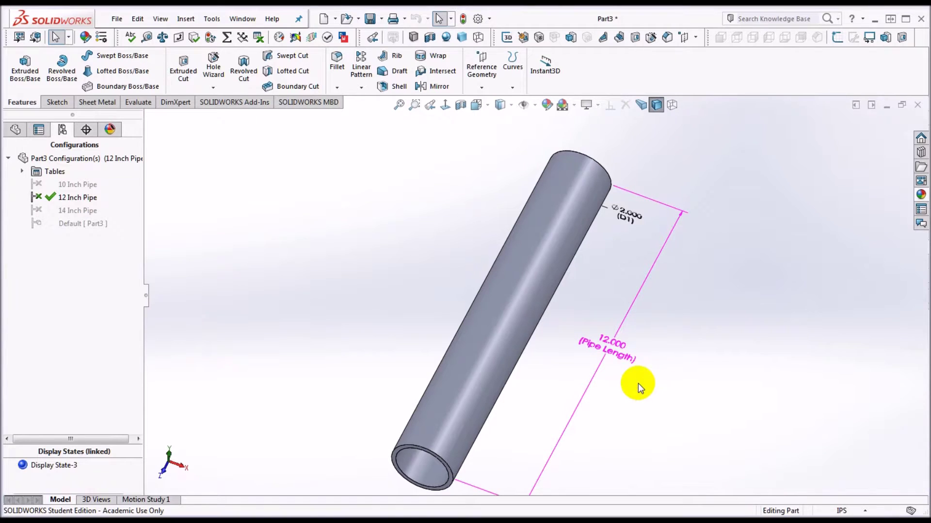
{"action": "key", "text": "f"}
{"action": "middle_click_drag", "start_coordinate": [642, 383], "coordinate": [572, 323], "text": "ctrl"}
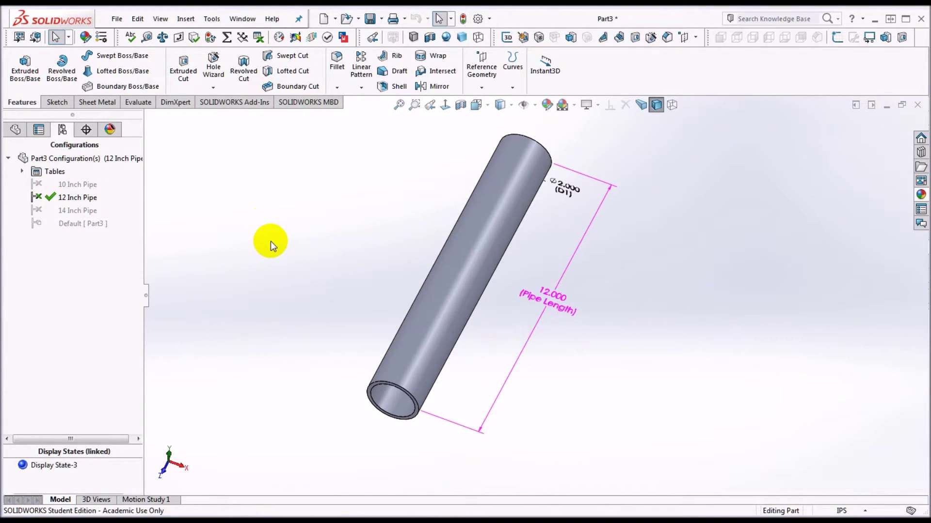
{"action": "double_click", "coordinate": [65, 212]}
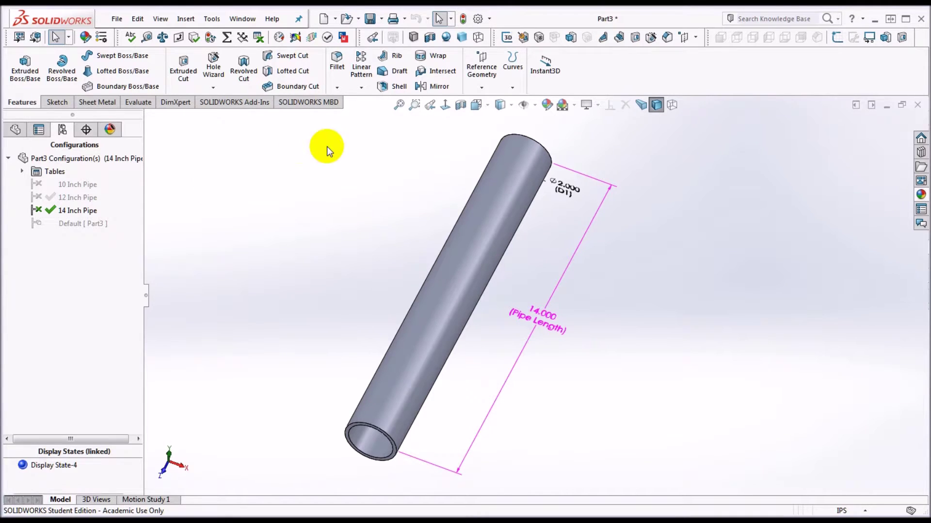
Step: Save the part as Pipe.SLDPRT in the Sample Parts folder
{"action": "left_click", "coordinate": [118, 19]}
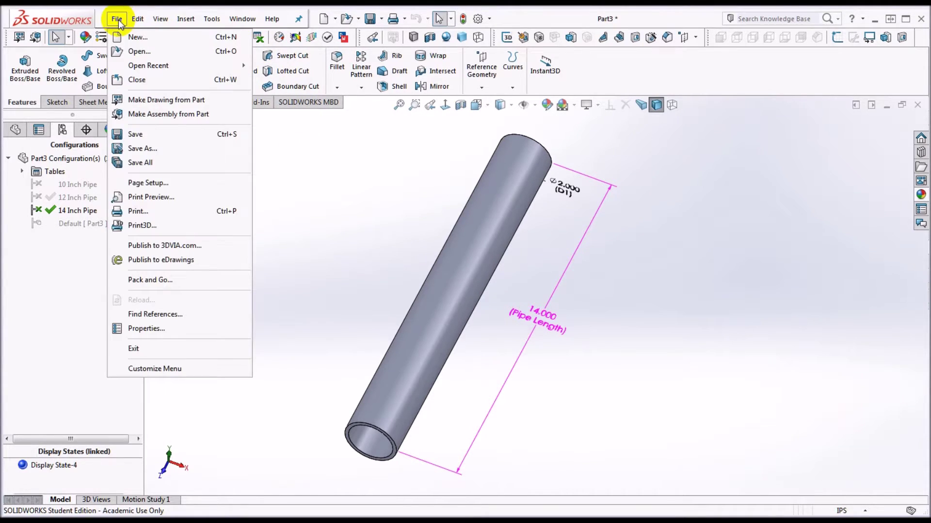
{"action": "left_click", "coordinate": [152, 132]}
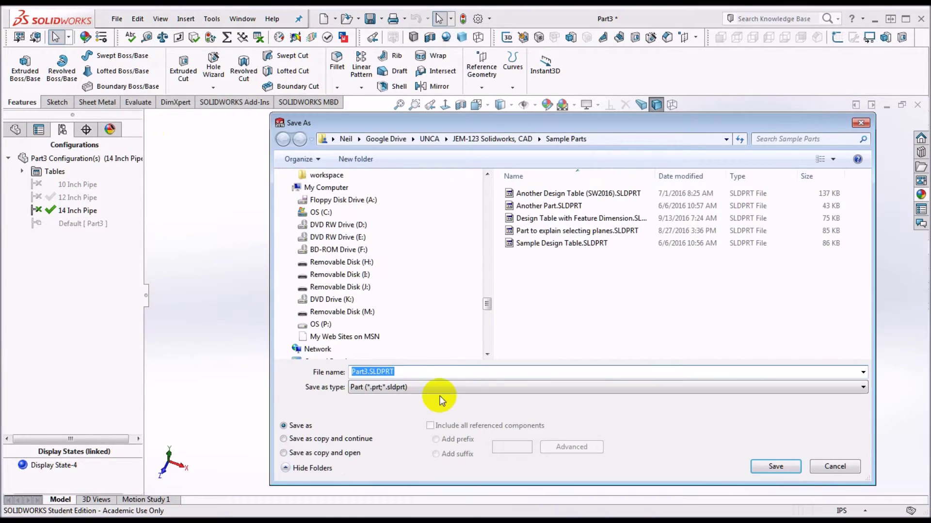
{"action": "left_click", "coordinate": [365, 372]}
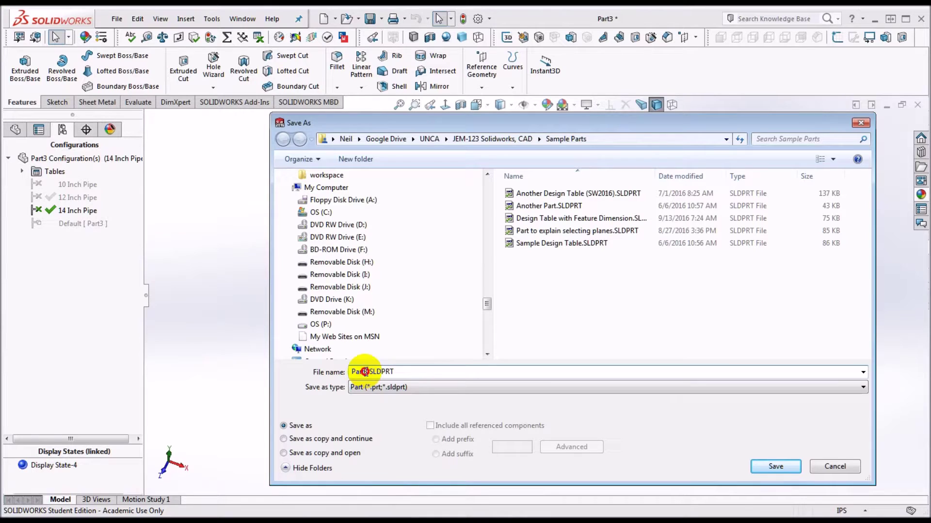
{"action": "left_click_drag", "start_coordinate": [366, 371], "coordinate": [335, 372]}
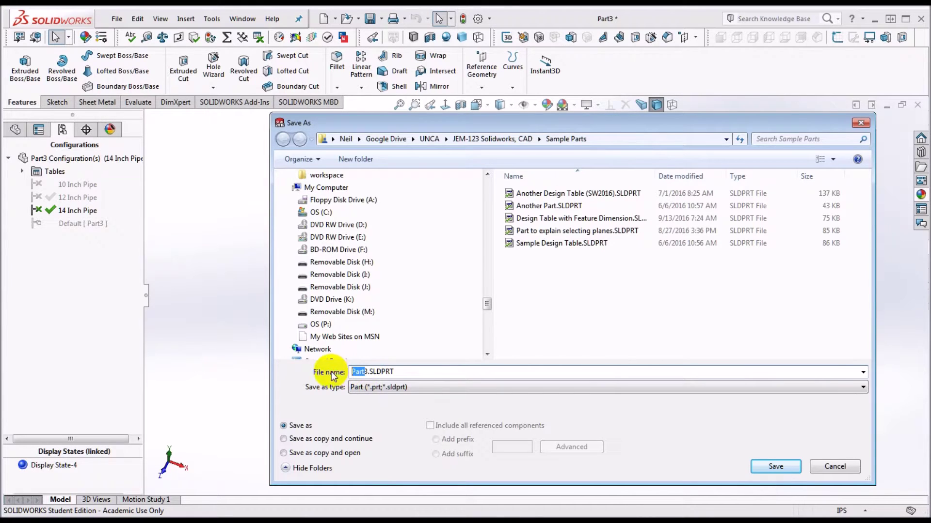
{"action": "key", "text": "BackSpace"}
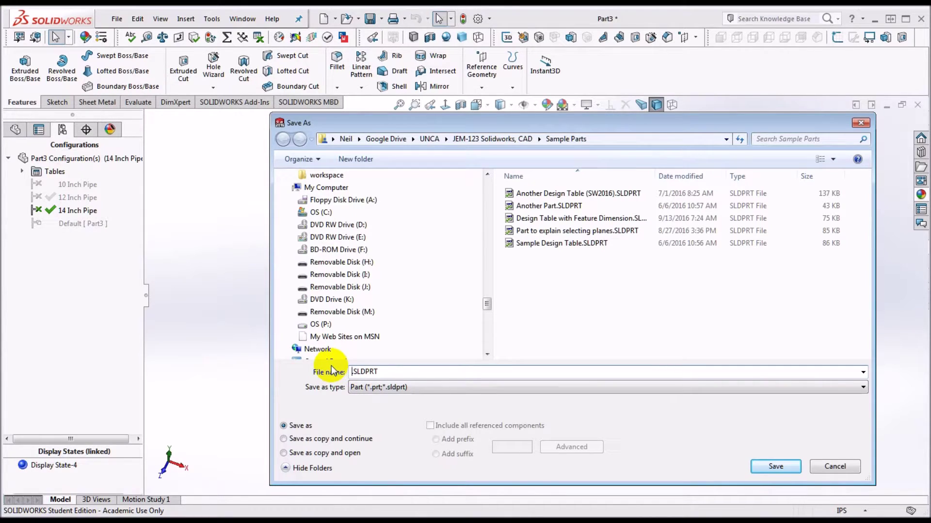
{"action": "type", "text": "Pipe"}
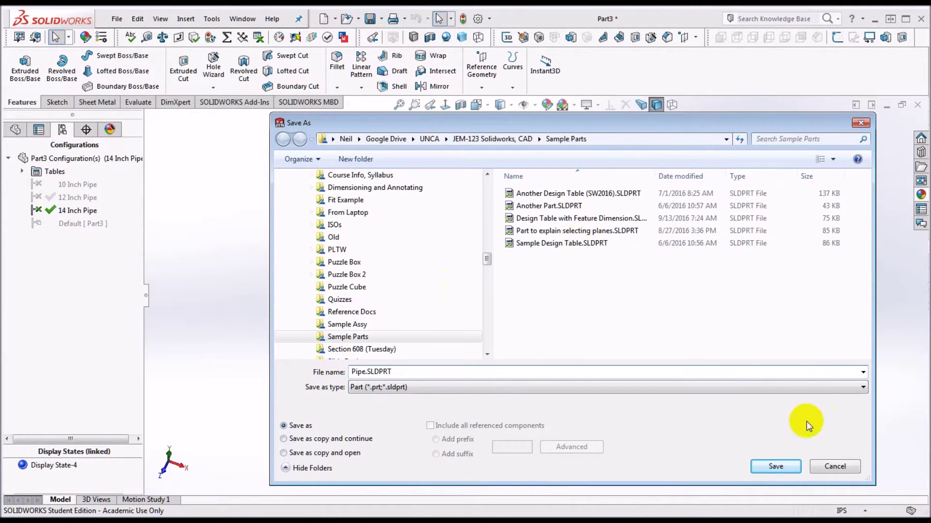
{"action": "left_click", "coordinate": [774, 467]}
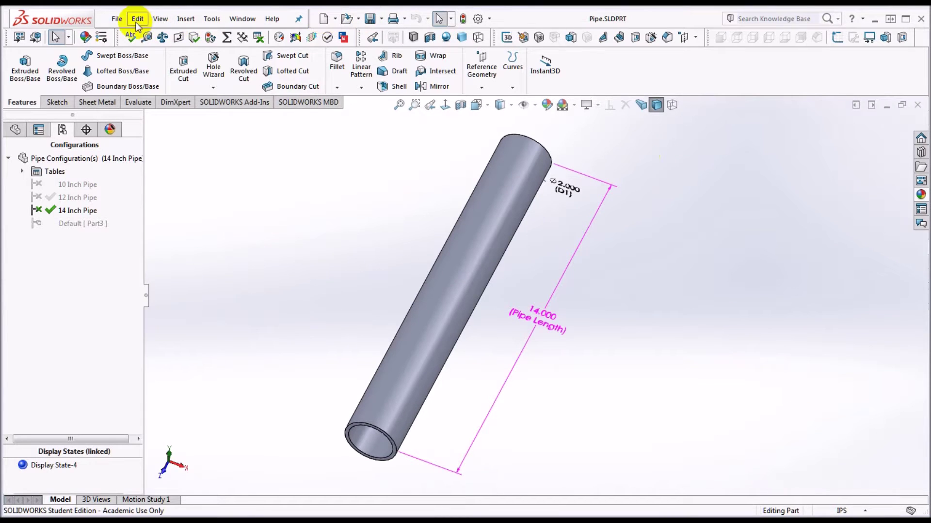
Step: Create a new assembly and place the Pipe part in it with the 14 Inch Pipe configuration
{"action": "left_click", "coordinate": [117, 18]}
{"action": "left_click", "coordinate": [129, 37]}
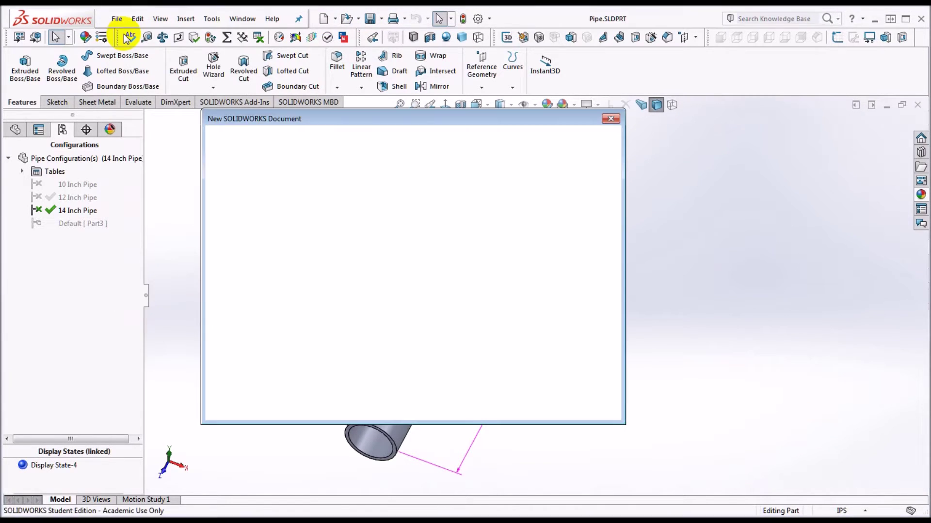
{"action": "left_click", "coordinate": [243, 180]}
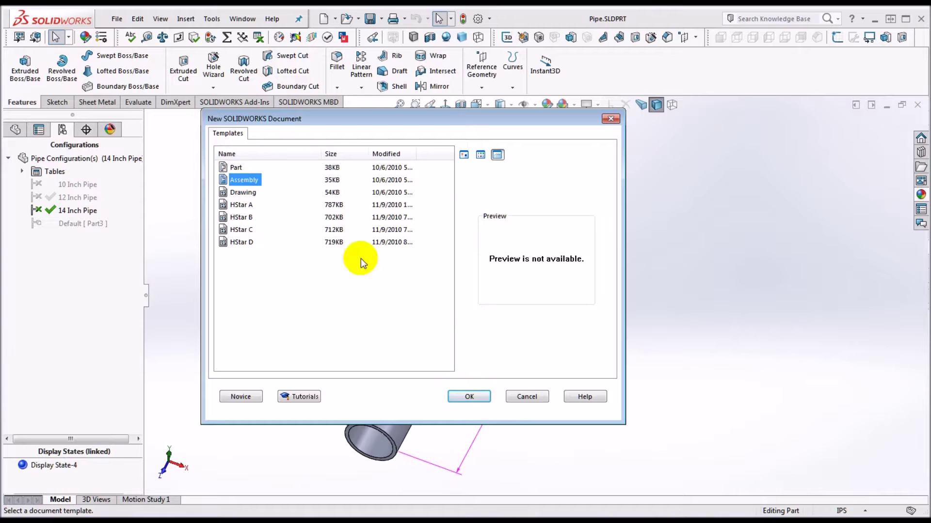
{"action": "left_click", "coordinate": [470, 396]}
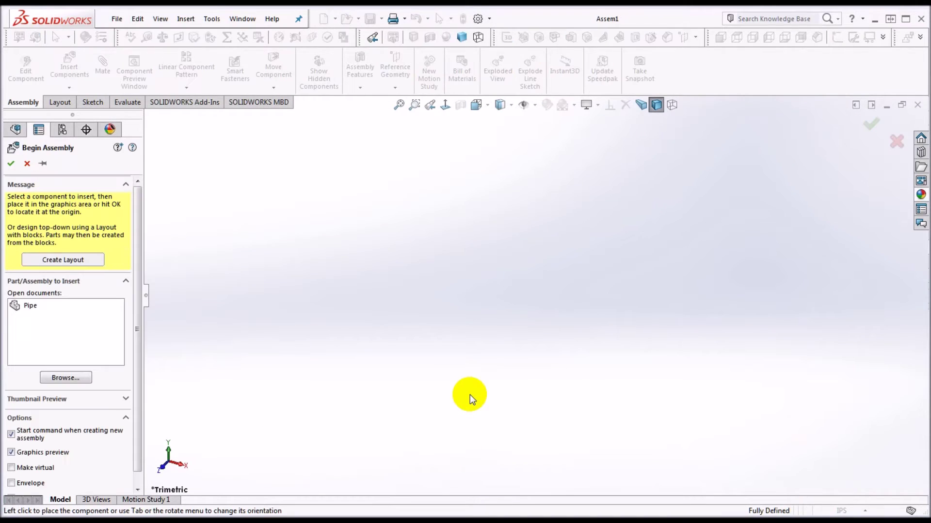
{"action": "left_click", "coordinate": [32, 306]}
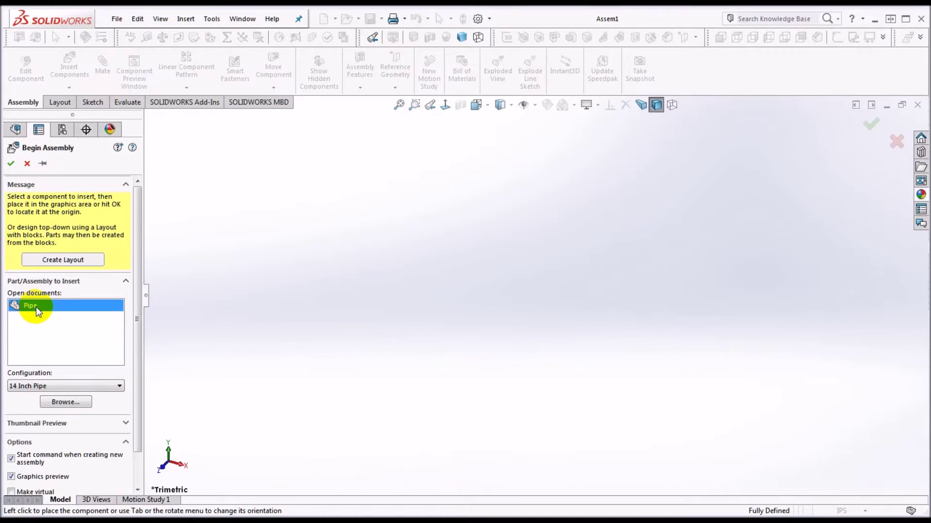
{"action": "left_click", "coordinate": [502, 298]}
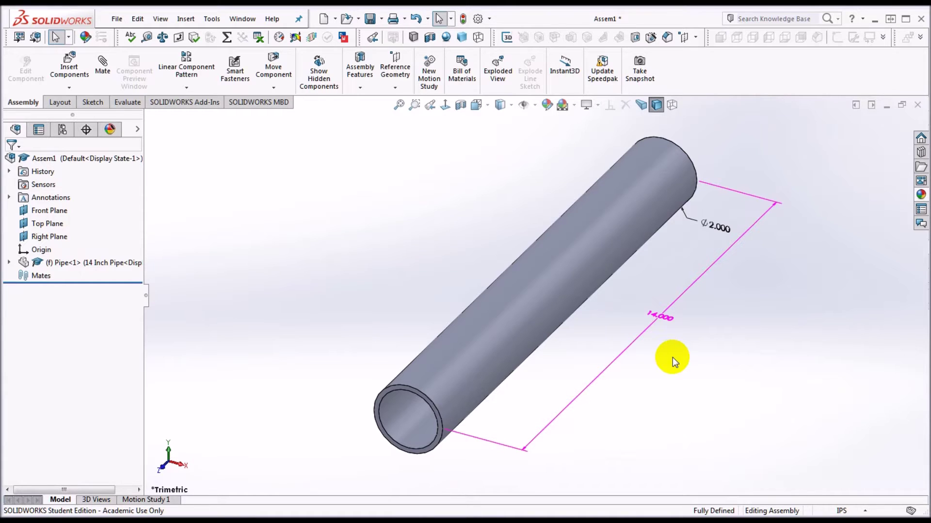
Step: Configure the Pipe component in the assembly to use the 10 Inch Pipe configuration
{"action": "right_click", "coordinate": [68, 263]}
{"action": "left_click", "coordinate": [121, 336]}
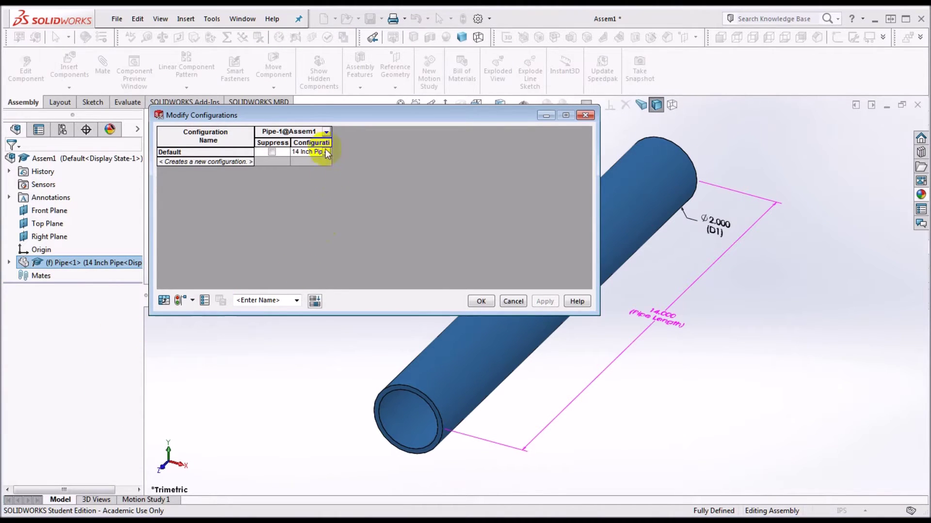
{"action": "left_click_drag", "start_coordinate": [290, 142], "coordinate": [452, 143]}
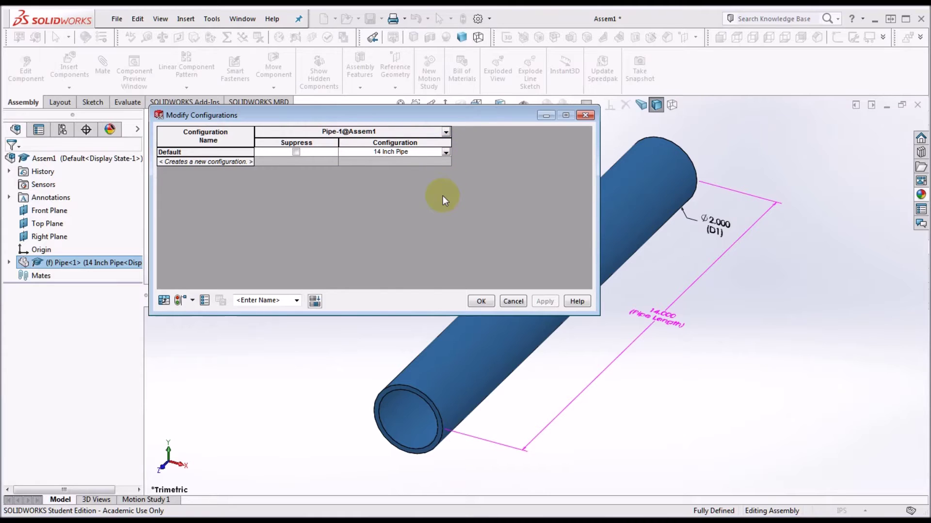
{"action": "left_click", "coordinate": [447, 152]}
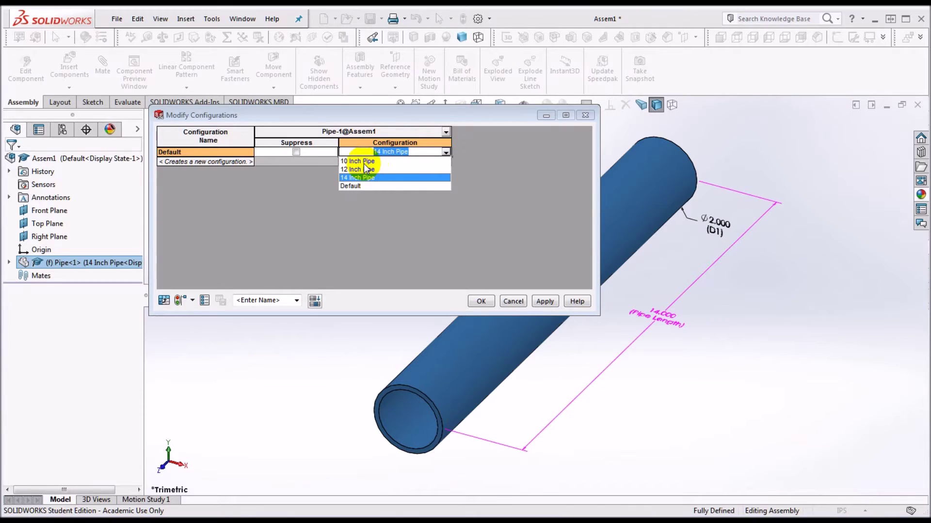
{"action": "left_click", "coordinate": [367, 162]}
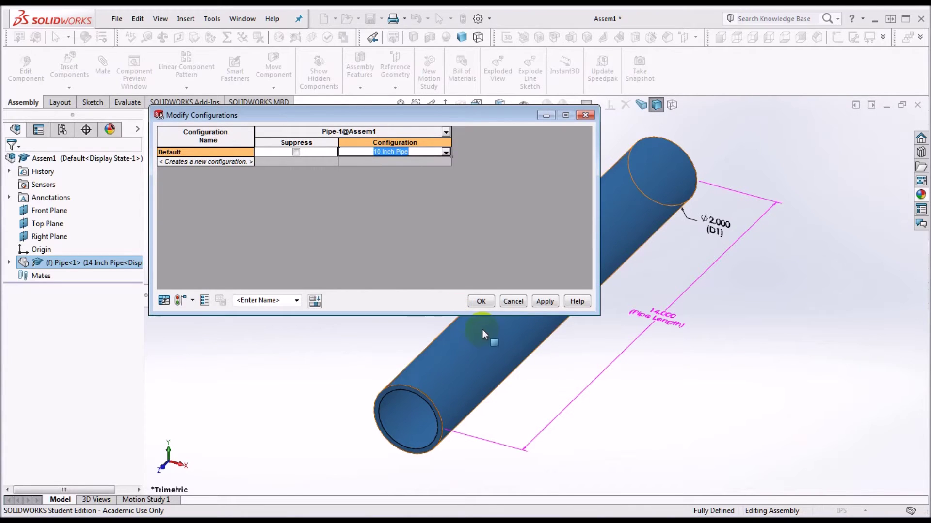
{"action": "left_click", "coordinate": [480, 302]}
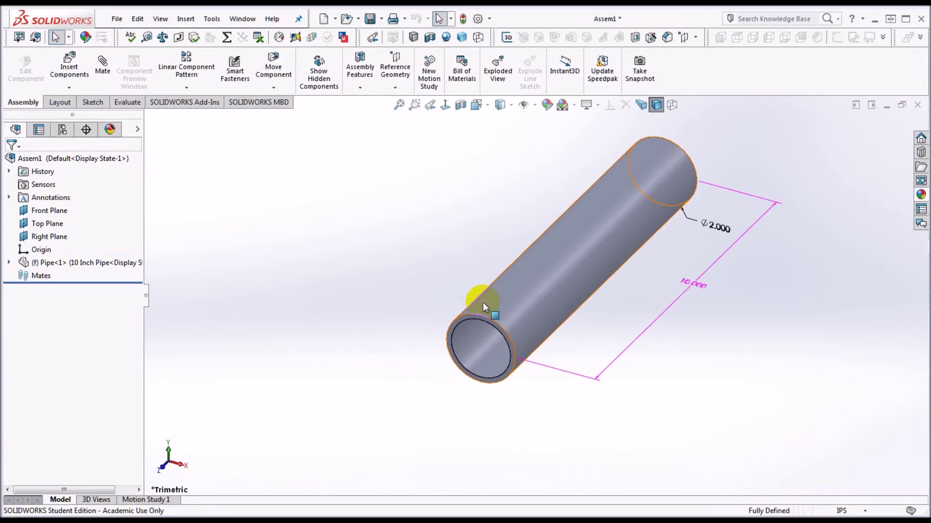
Step: Insert a second Pipe component with the 14 Inch Pipe configuration beside the first and move it farther away from it
{"action": "middle_click_drag", "start_coordinate": [633, 263], "coordinate": [626, 300]}
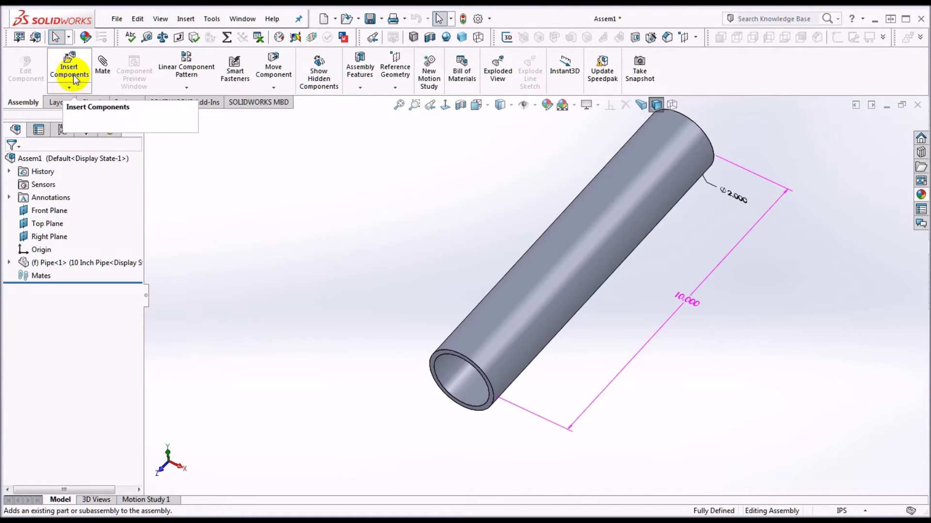
{"action": "left_click", "coordinate": [68, 63]}
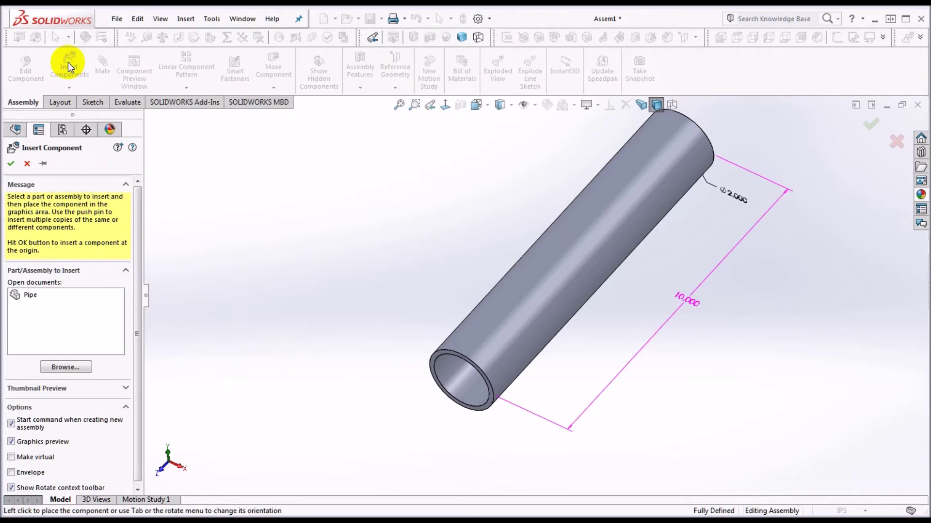
{"action": "left_click", "coordinate": [30, 293]}
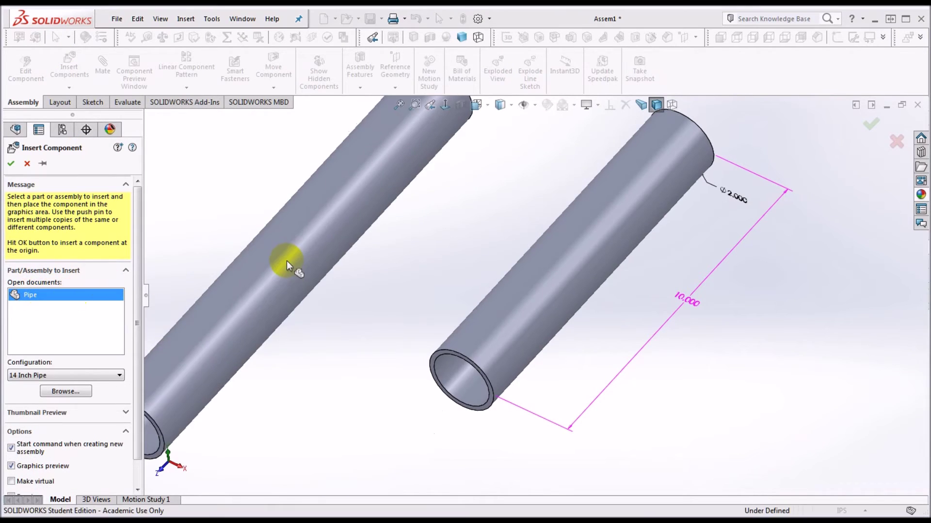
{"action": "left_click", "coordinate": [335, 266]}
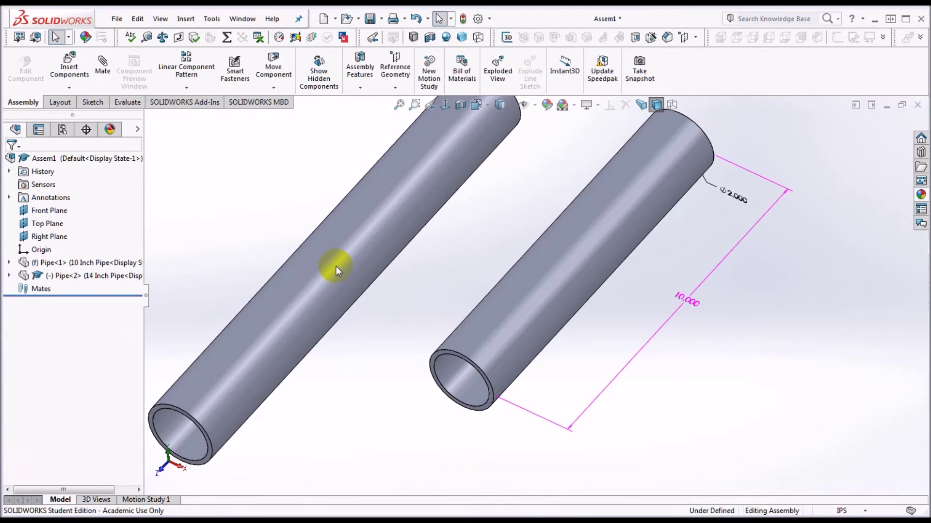
{"action": "key", "text": "f"}
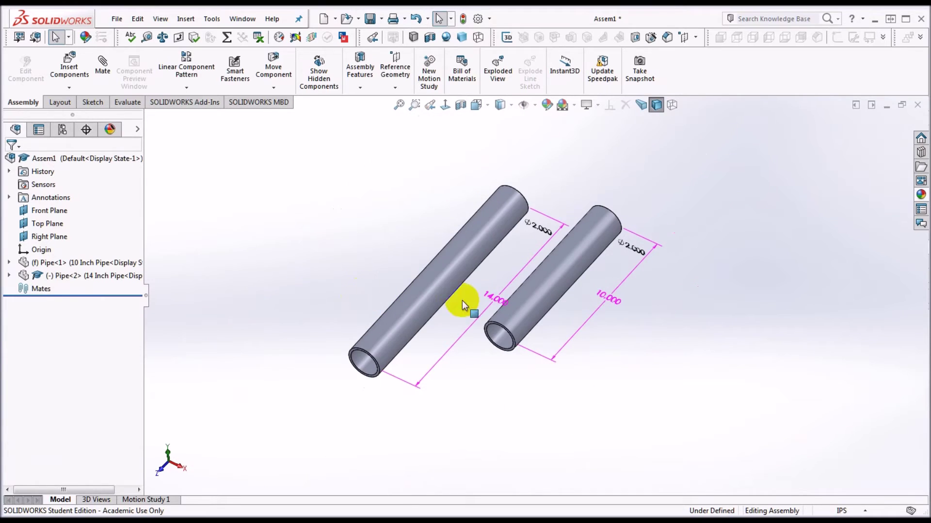
{"action": "left_click_drag", "start_coordinate": [453, 267], "coordinate": [405, 256]}
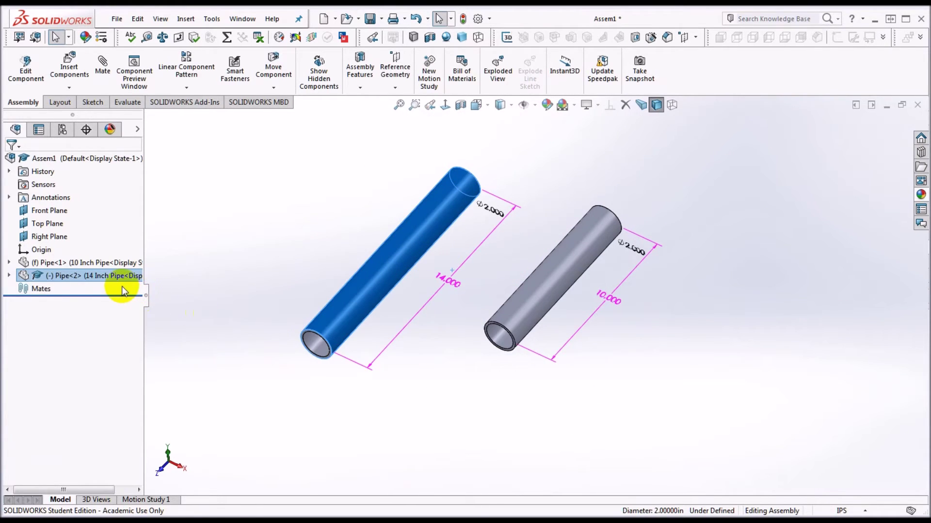
Step: Configure the second Pipe component to use the 12 Inch Pipe configuration
{"action": "right_click", "coordinate": [62, 275]}
{"action": "left_click", "coordinate": [121, 338]}
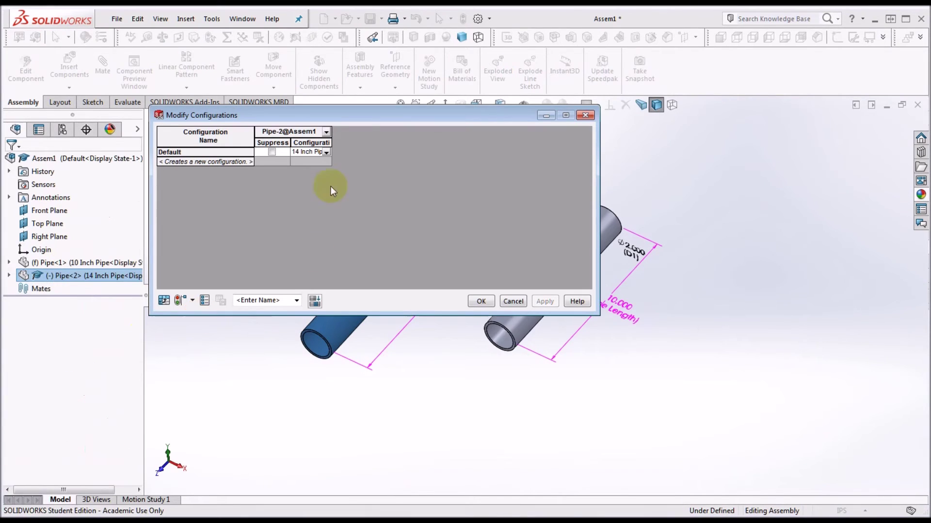
{"action": "left_click", "coordinate": [325, 152]}
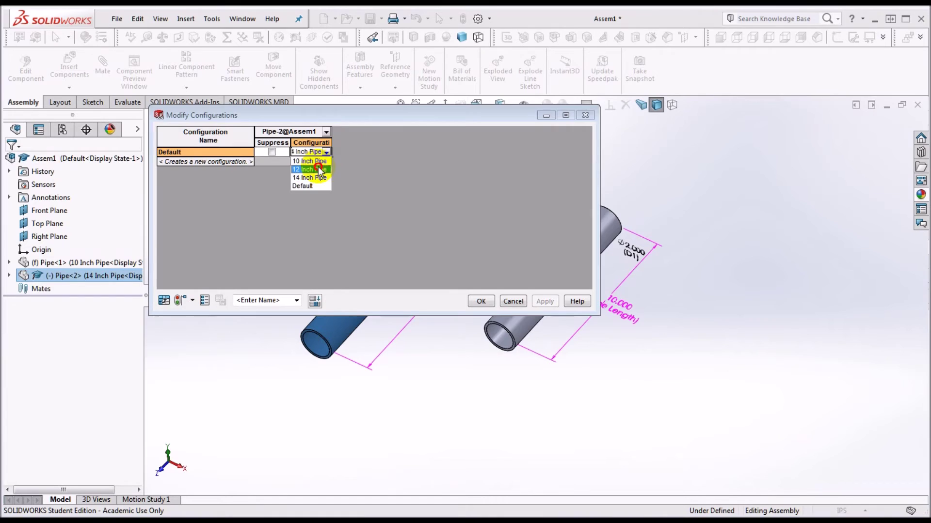
{"action": "left_click", "coordinate": [318, 167]}
{"action": "left_click", "coordinate": [488, 301]}
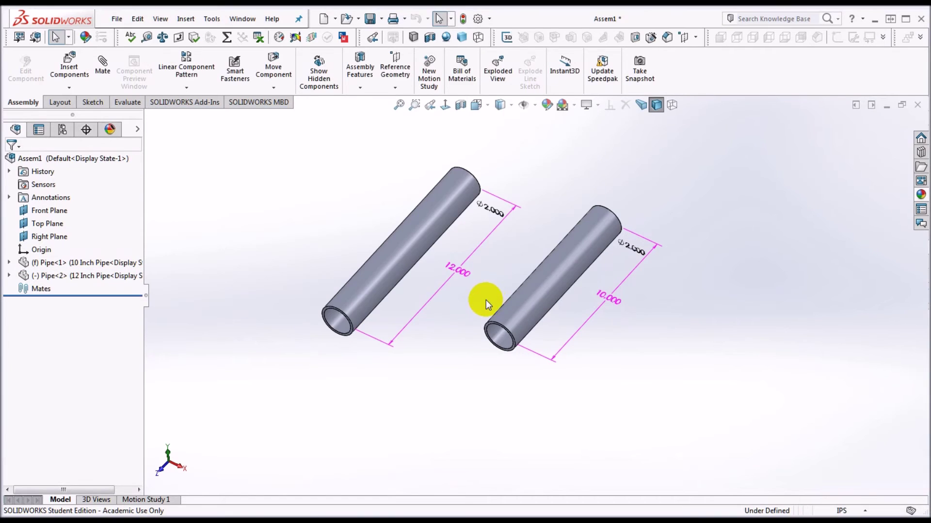